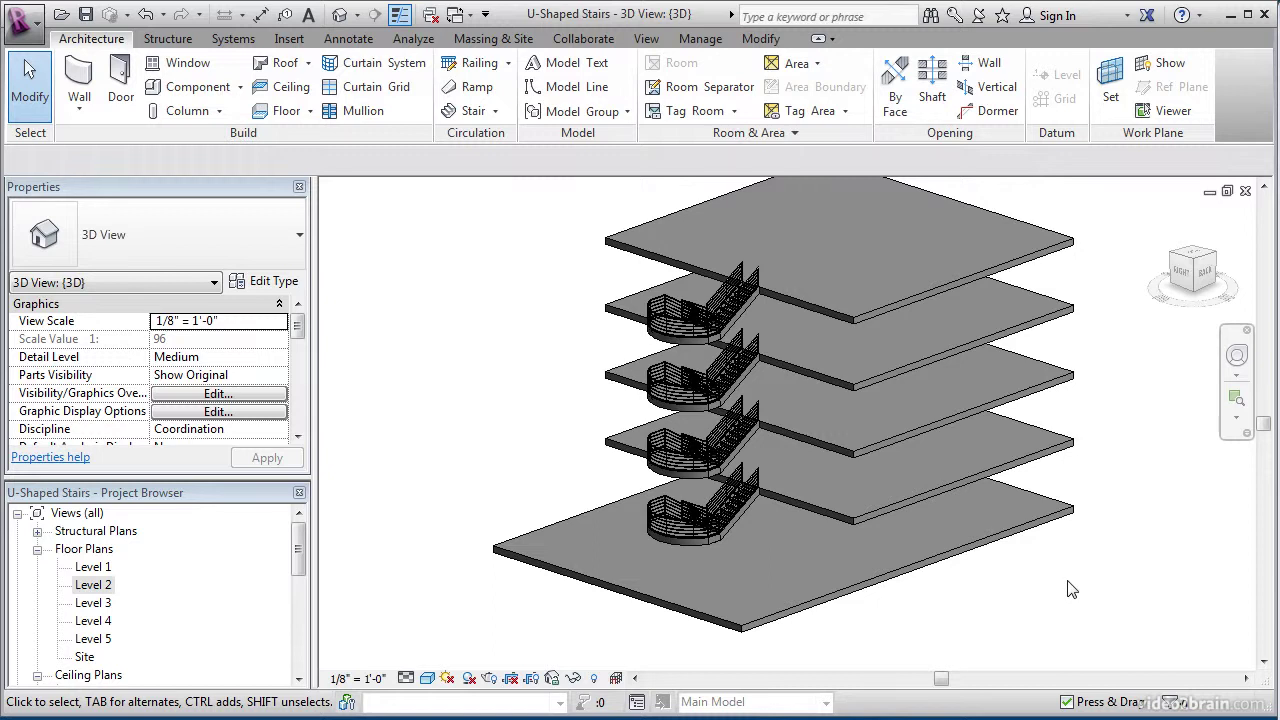
Orbit and zoom the 3D view to see the four stacked U-shaped stair runs from the front.
{"action": "middle_click_drag", "start_coordinate": [557, 434], "coordinate": [484, 412], "text": "shift"}
{"action": "scroll", "coordinate": [612, 428], "scroll_direction": "up", "scroll_amount": 2}
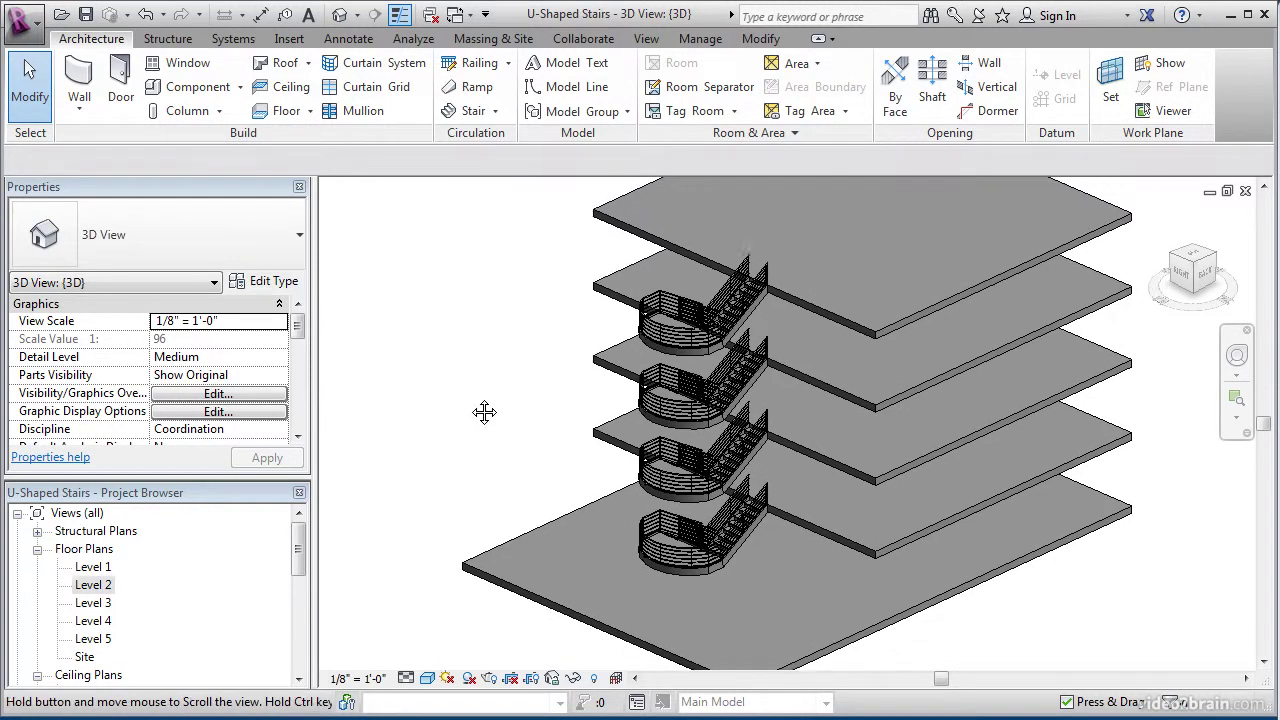
Open the Level 2 floor plan and bring the existing stairs into view.
{"action": "double_click", "coordinate": [93, 585]}
{"action": "middle_click_drag", "start_coordinate": [390, 446], "coordinate": [397, 443]}
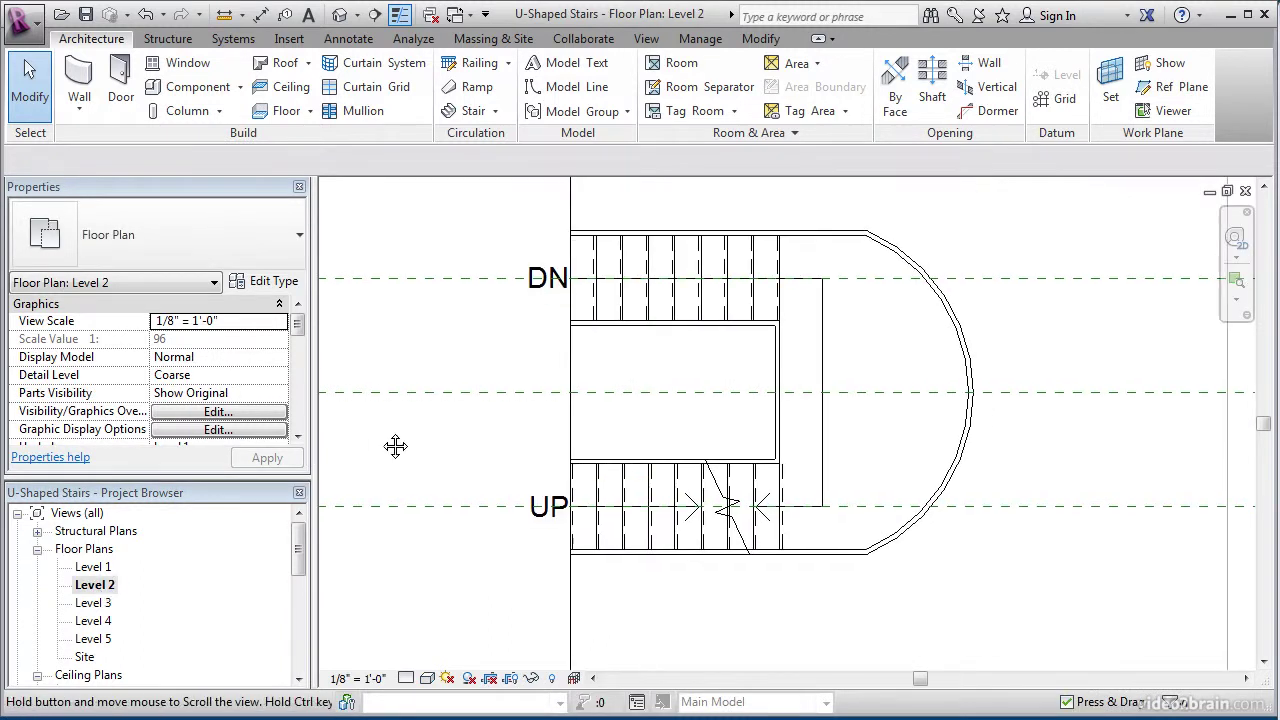
{"action": "scroll", "coordinate": [447, 406], "scroll_direction": "down", "scroll_amount": 2}
{"action": "scroll", "coordinate": [447, 406], "scroll_direction": "down", "scroll_amount": 2}
{"action": "middle_click_drag", "start_coordinate": [460, 520], "coordinate": [494, 449]}
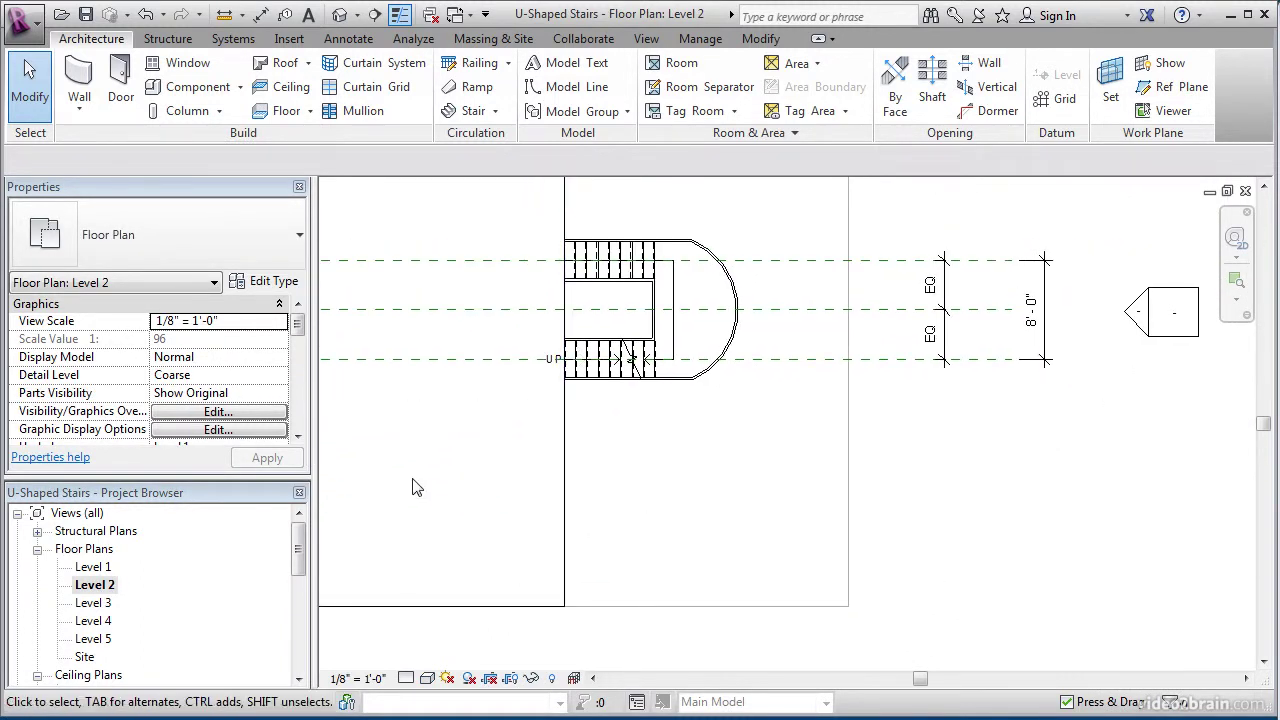
{"action": "middle_click_drag", "start_coordinate": [570, 312], "coordinate": [608, 463]}
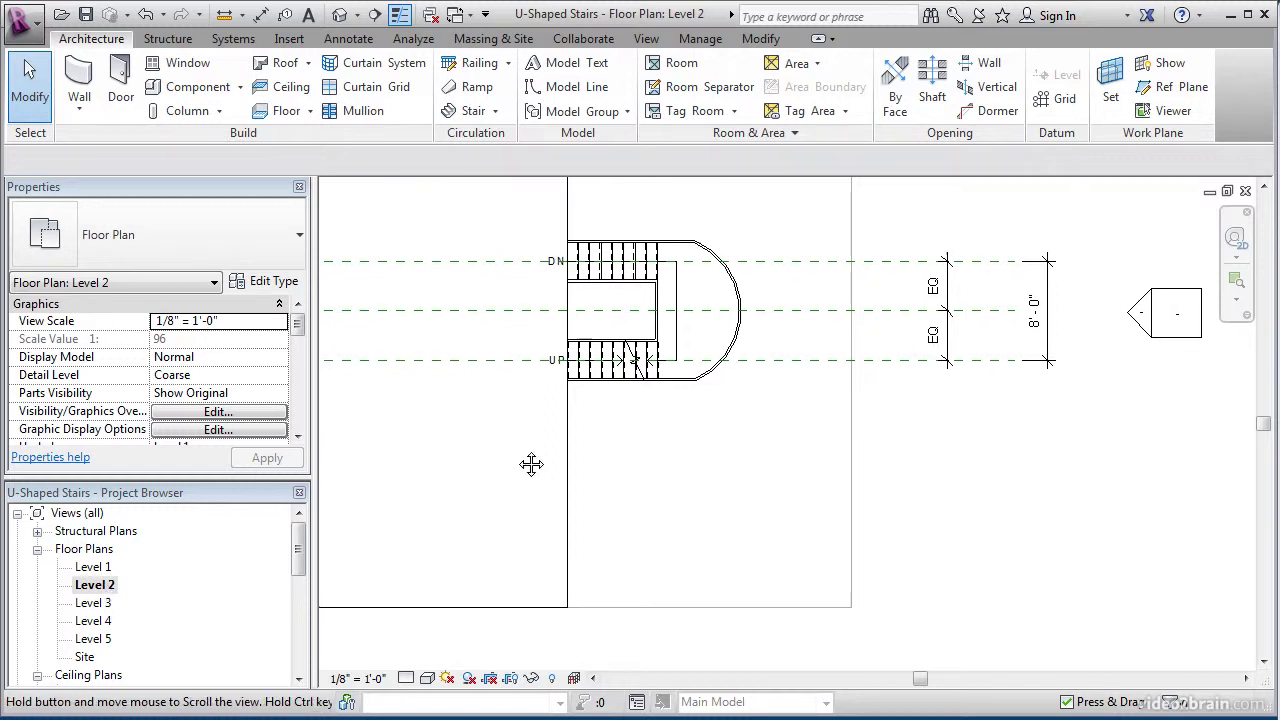
{"action": "mouse_move", "coordinate": [609, 326]}
{"action": "middle_mouse_down"}
{"action": "mouse_move", "coordinate": [620, 349]}
{"action": "mouse_move", "coordinate": [607, 322]}
{"action": "middle_mouse_up"}
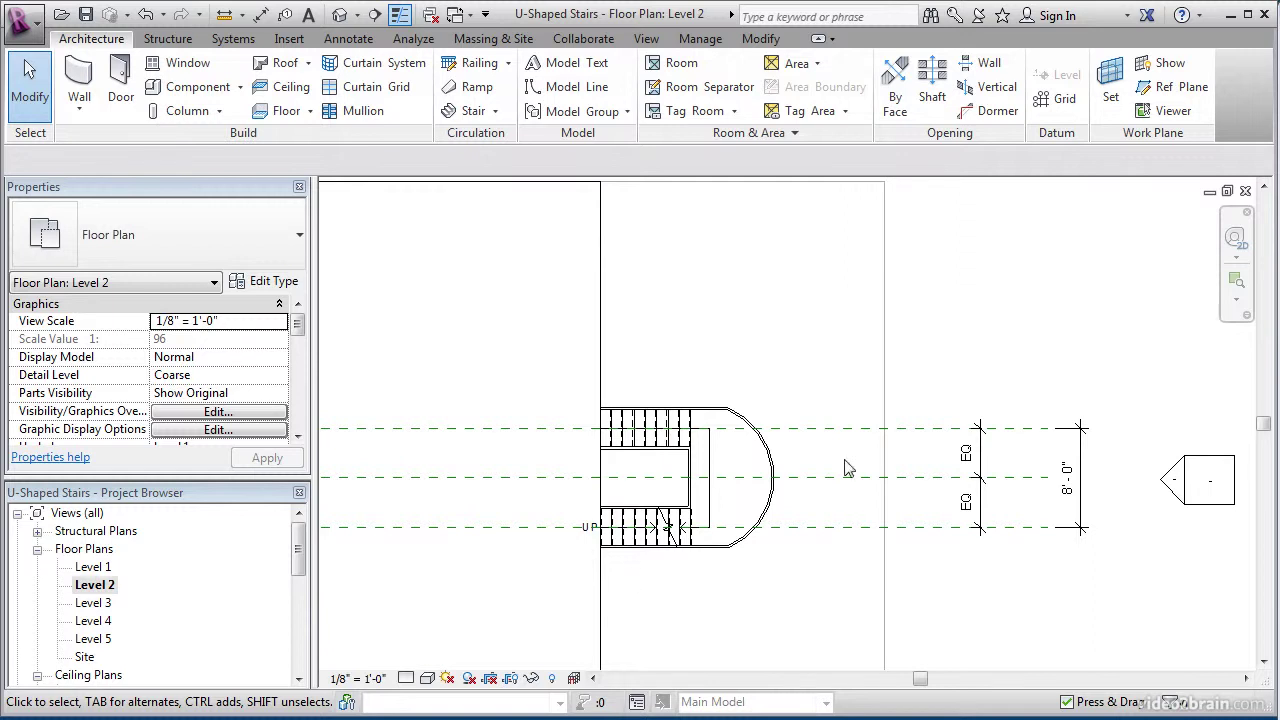
Select and delete the existing U-shaped stairs, leaving the reference planes and 8'-0" dimension.
{"action": "scroll", "coordinate": [720, 592], "scroll_direction": "up", "scroll_amount": 2}
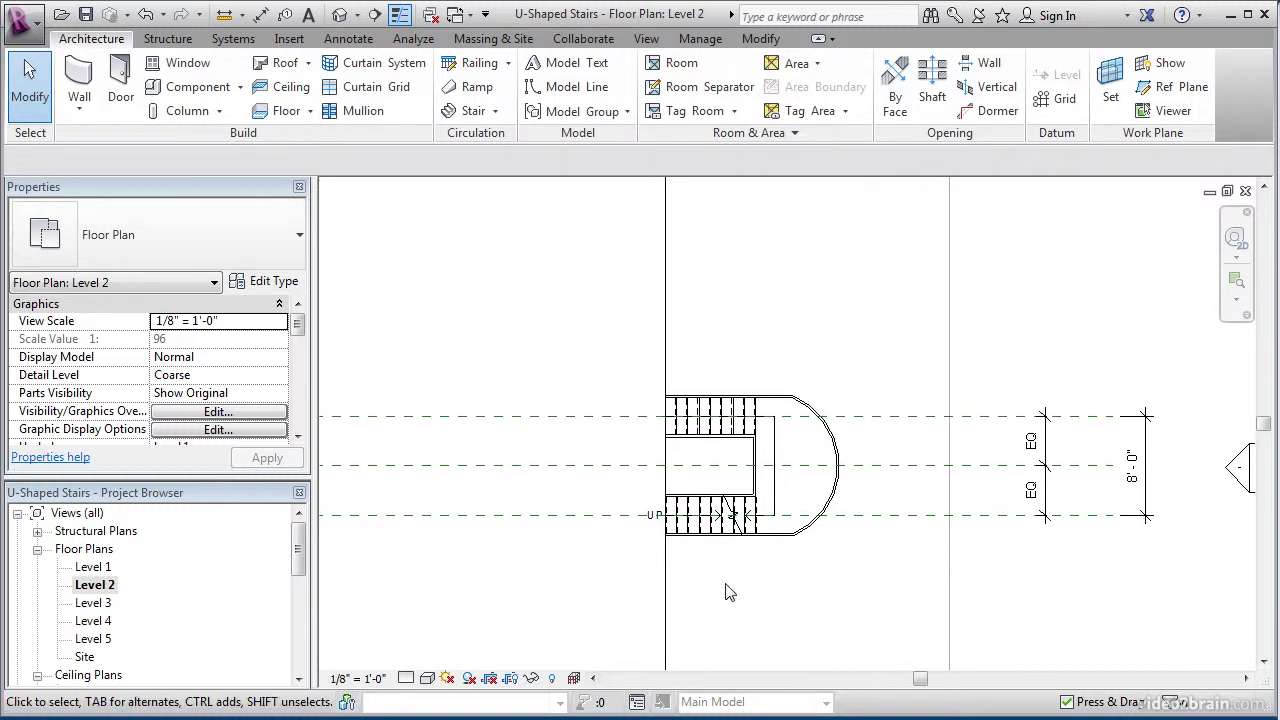
{"action": "scroll", "coordinate": [628, 428], "scroll_direction": "down", "scroll_amount": 3}
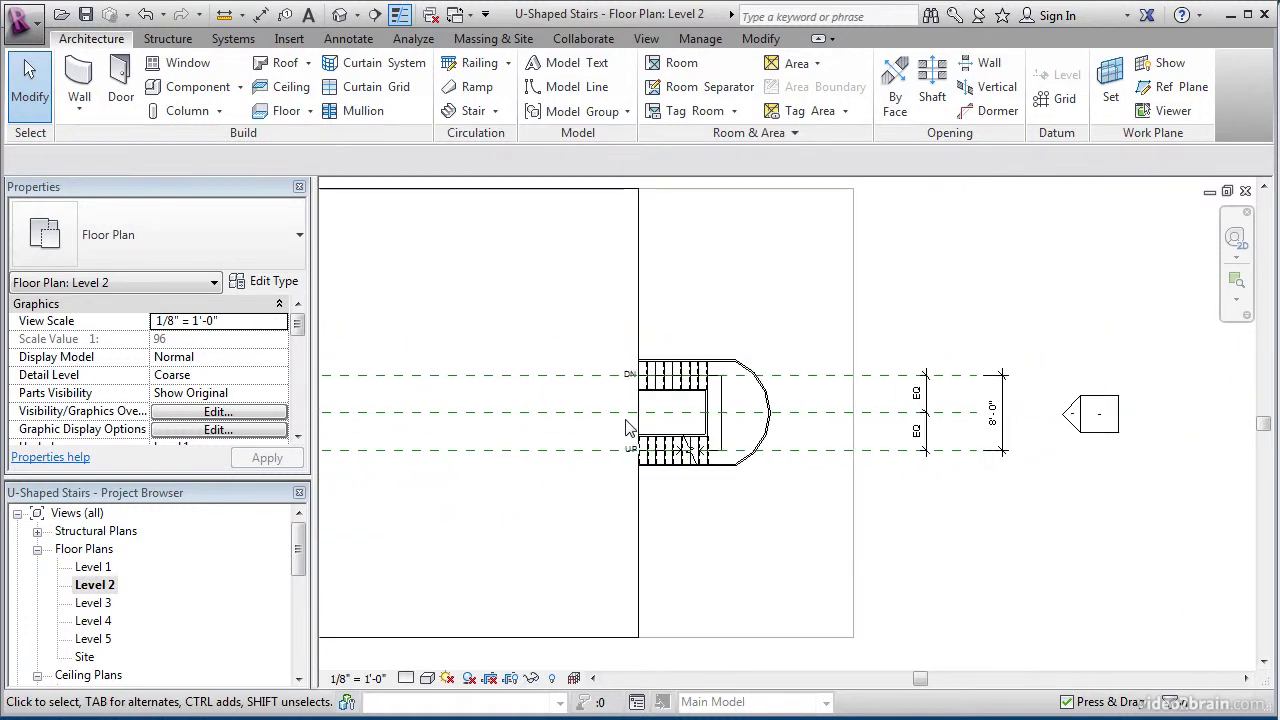
{"action": "middle_click_drag", "start_coordinate": [585, 466], "coordinate": [660, 480]}
{"action": "scroll", "coordinate": [757, 514], "scroll_direction": "up", "scroll_amount": 3}
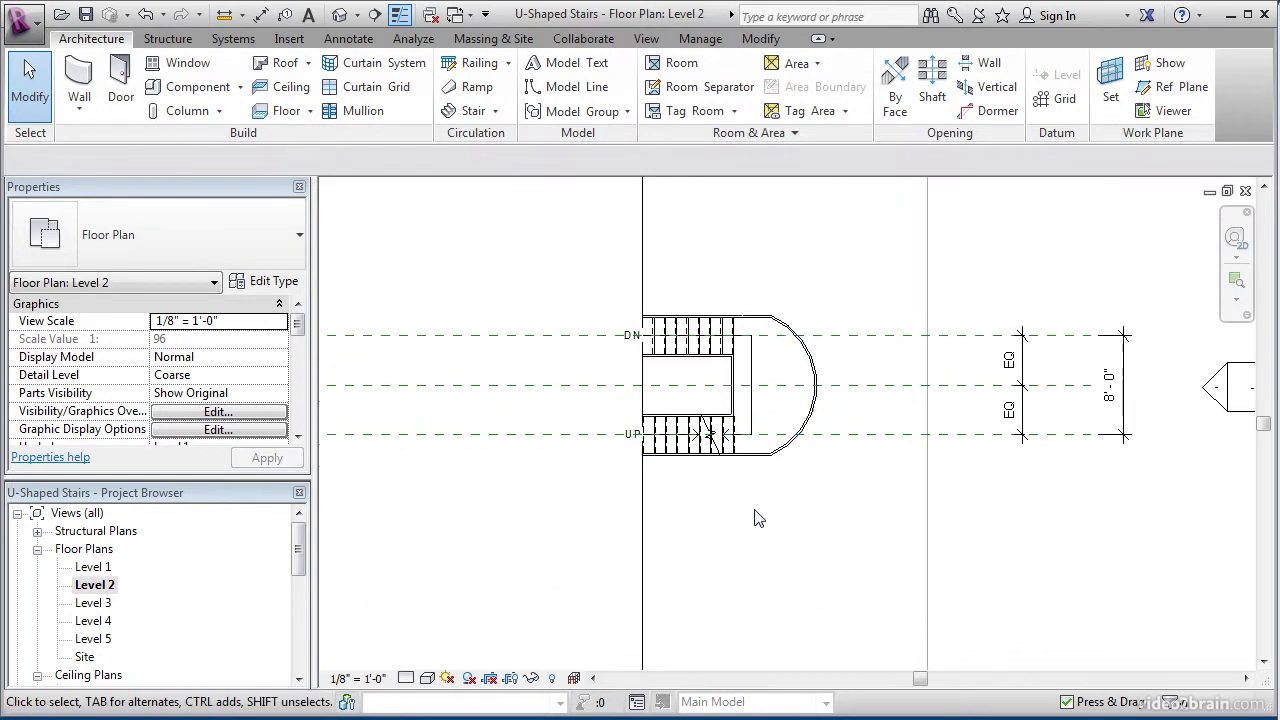
{"action": "left_click_drag", "start_coordinate": [560, 285], "coordinate": [880, 488]}
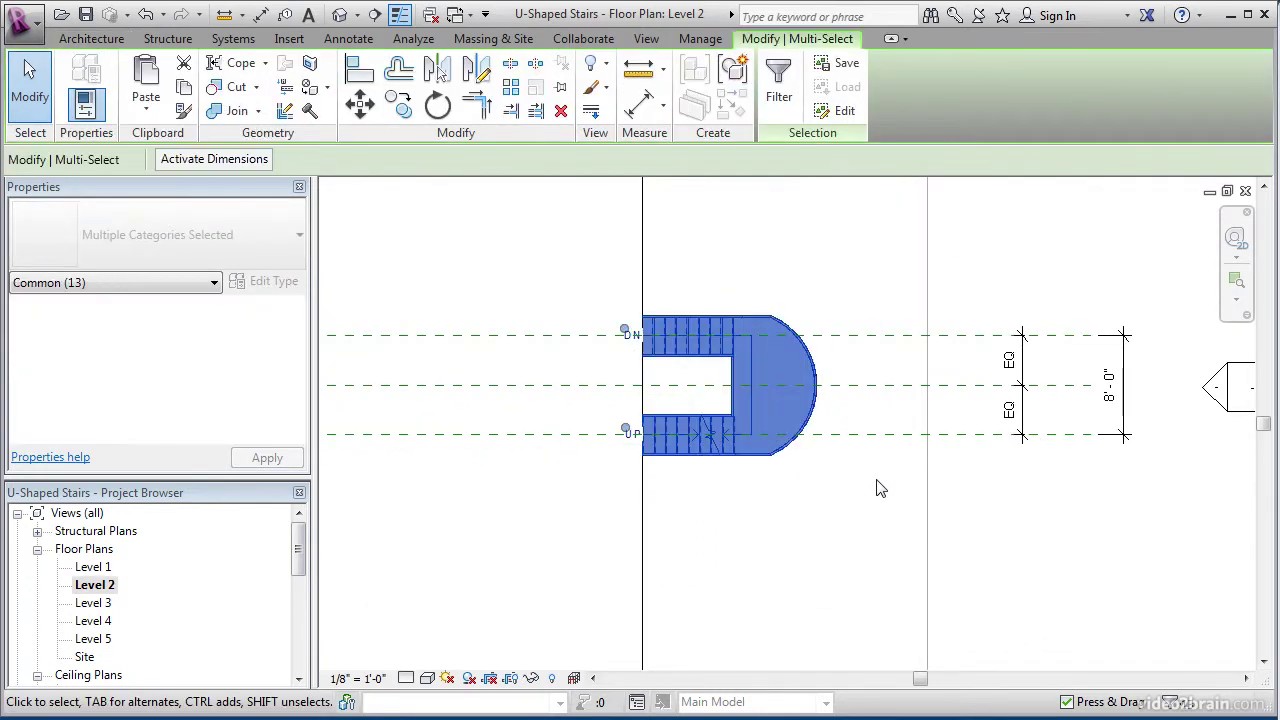
{"action": "key", "text": "Delete"}
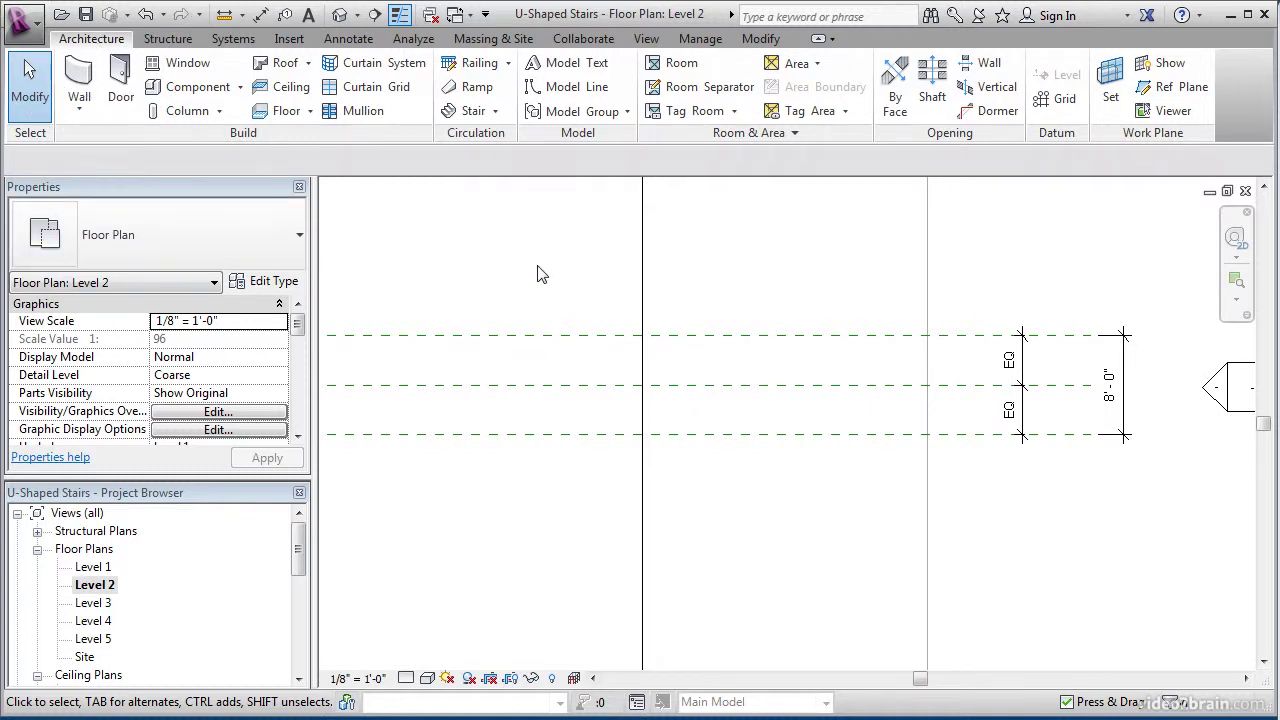
Start a new Assembled Stair with 7" max riser and 11" tread.
{"action": "left_click", "coordinate": [476, 111]}
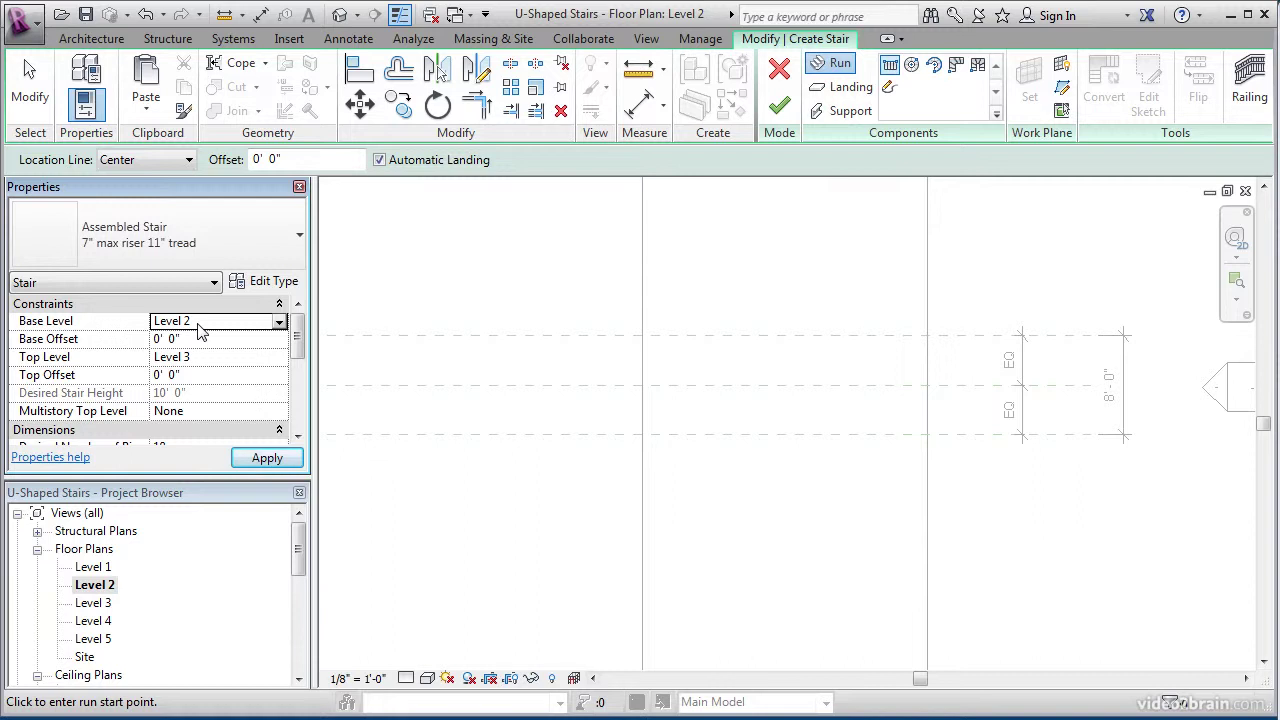
Set the stair's base to Level 1, top to Level 2 and multistory top to Level 5, then apply.
{"action": "left_click", "coordinate": [279, 326]}
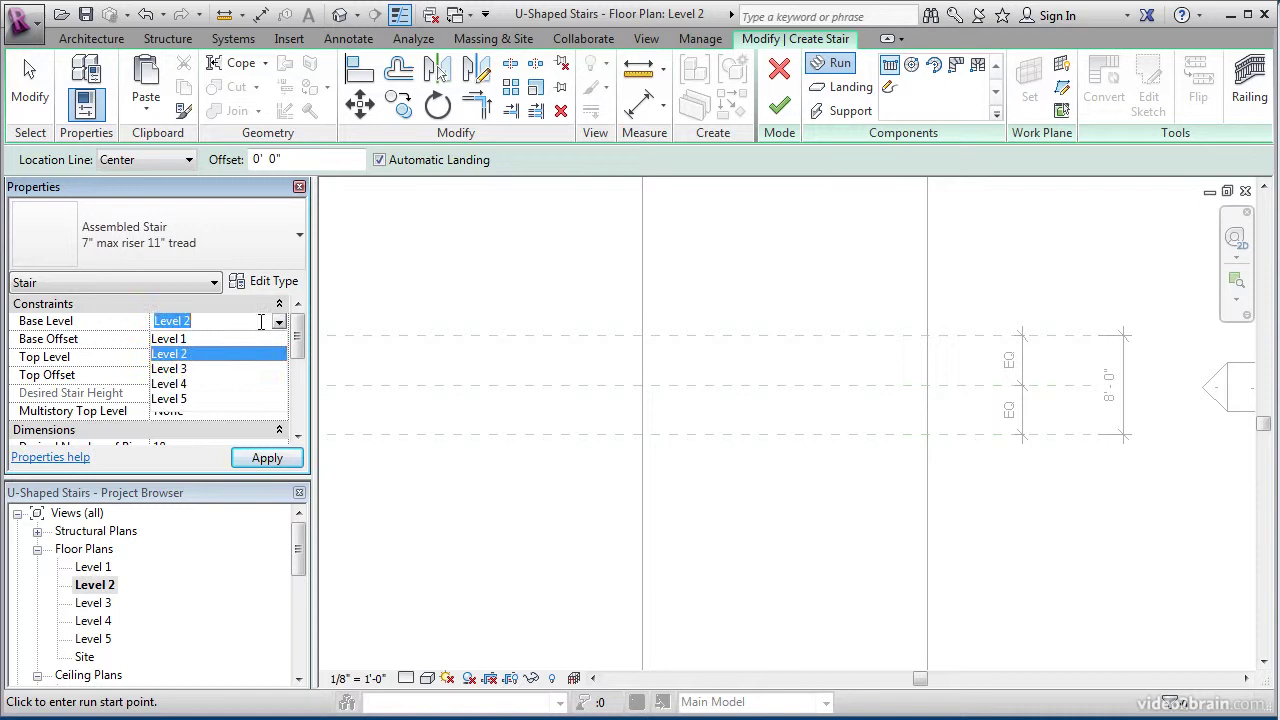
{"action": "left_click", "coordinate": [180, 342]}
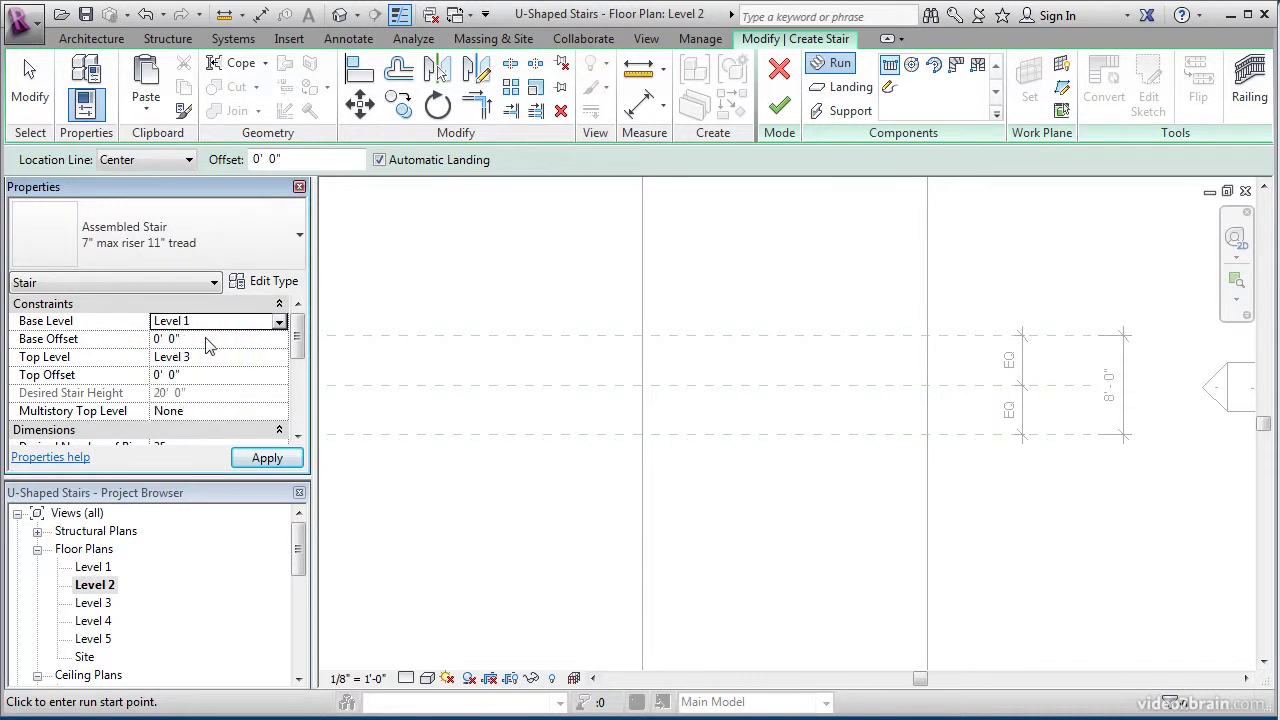
{"action": "left_click", "coordinate": [256, 358]}
{"action": "left_click", "coordinate": [280, 357]}
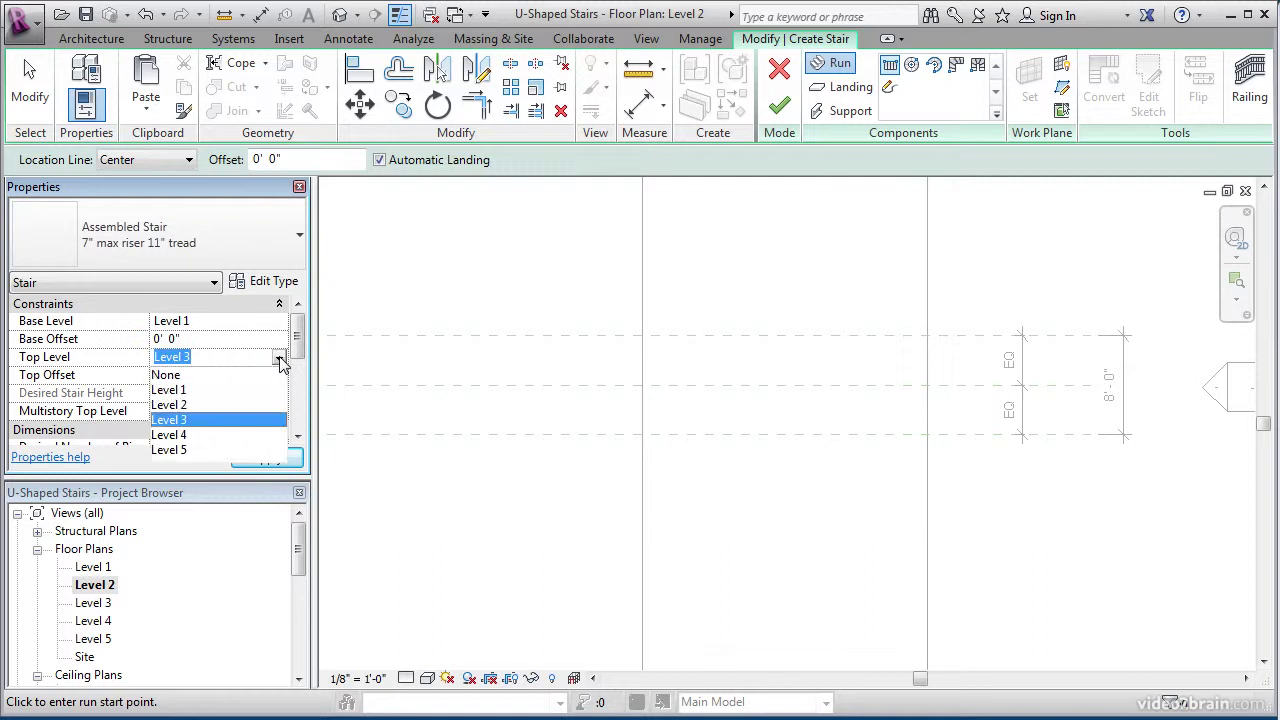
{"action": "left_click", "coordinate": [168, 405]}
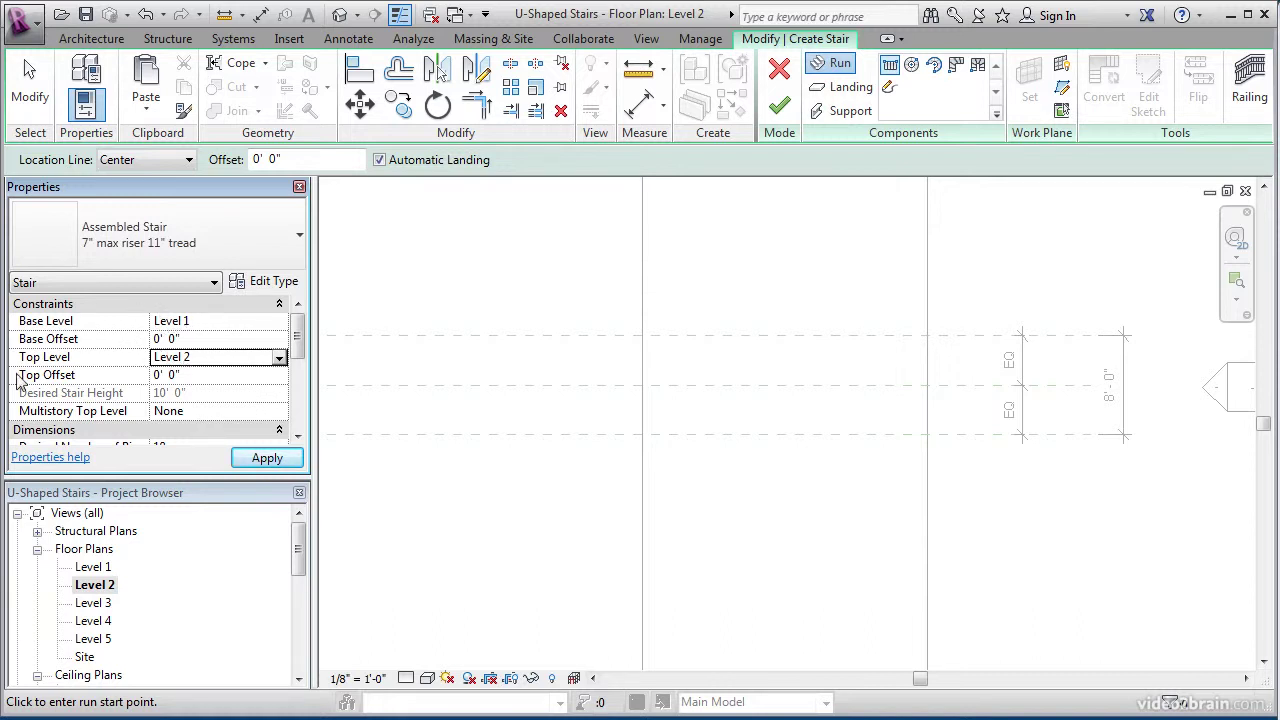
{"action": "left_click_drag", "start_coordinate": [297, 336], "coordinate": [298, 362]}
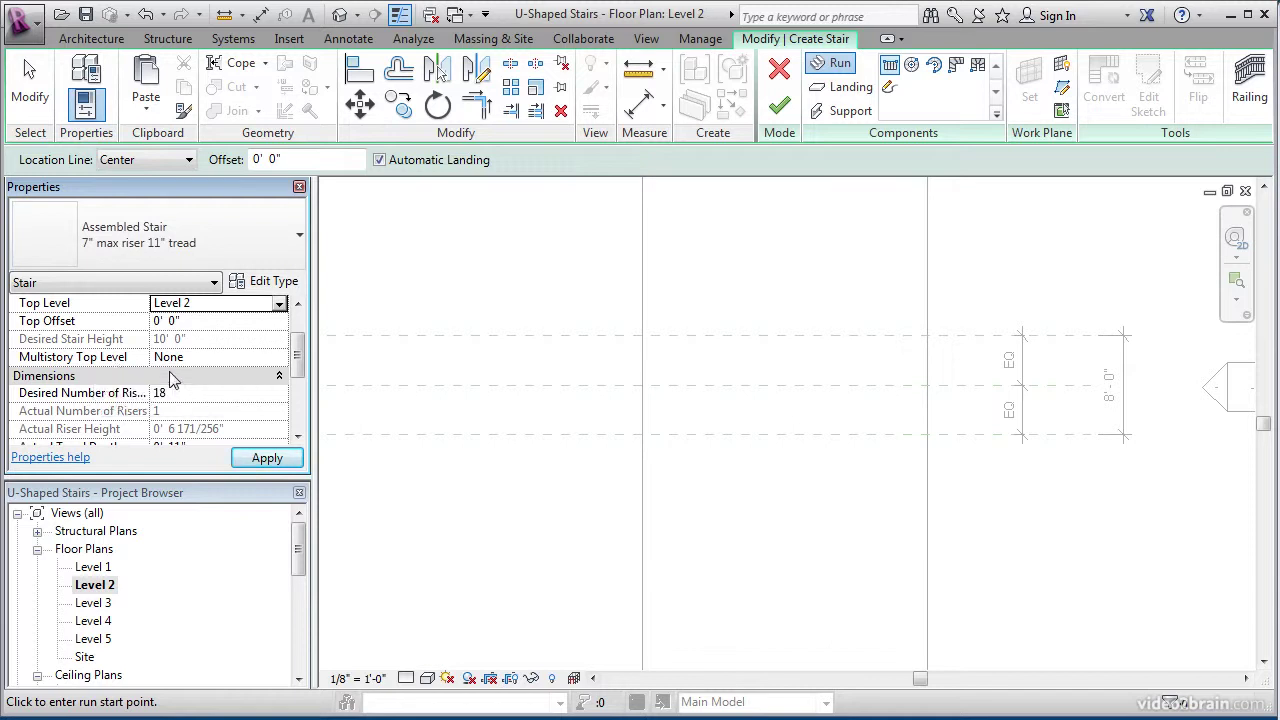
{"action": "left_click", "coordinate": [223, 357]}
{"action": "left_click", "coordinate": [280, 358]}
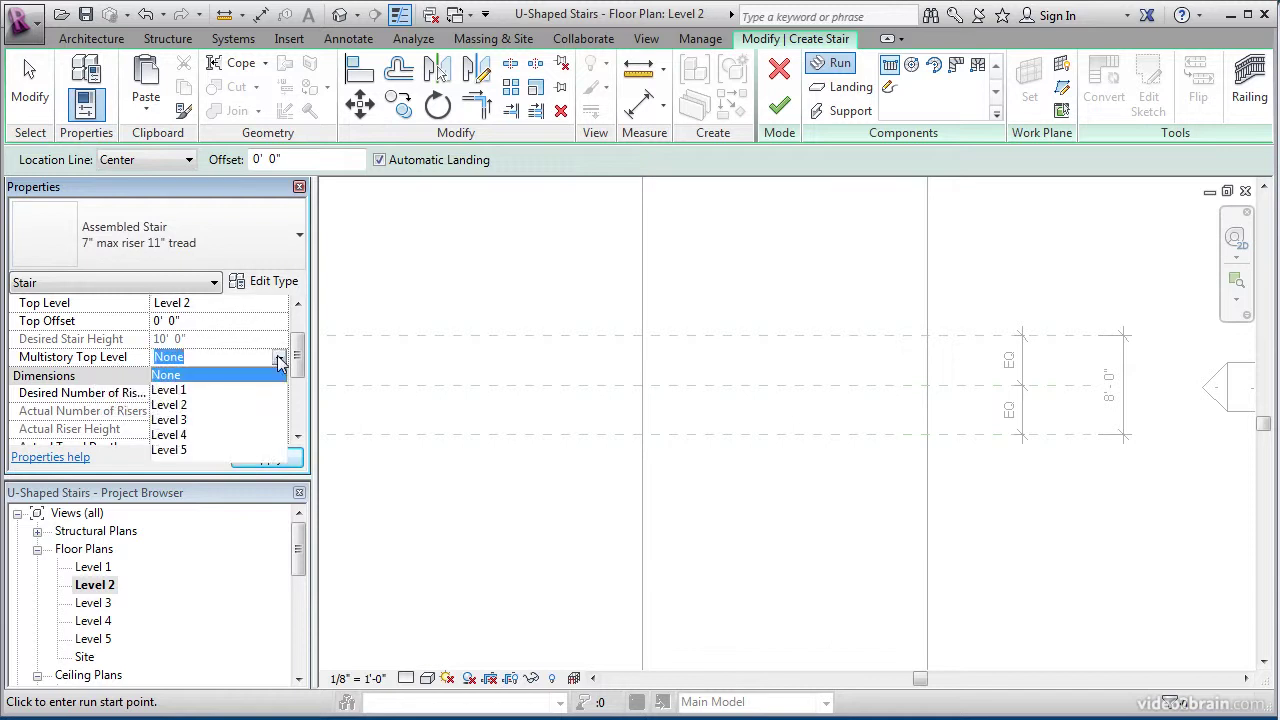
{"action": "left_click", "coordinate": [176, 449]}
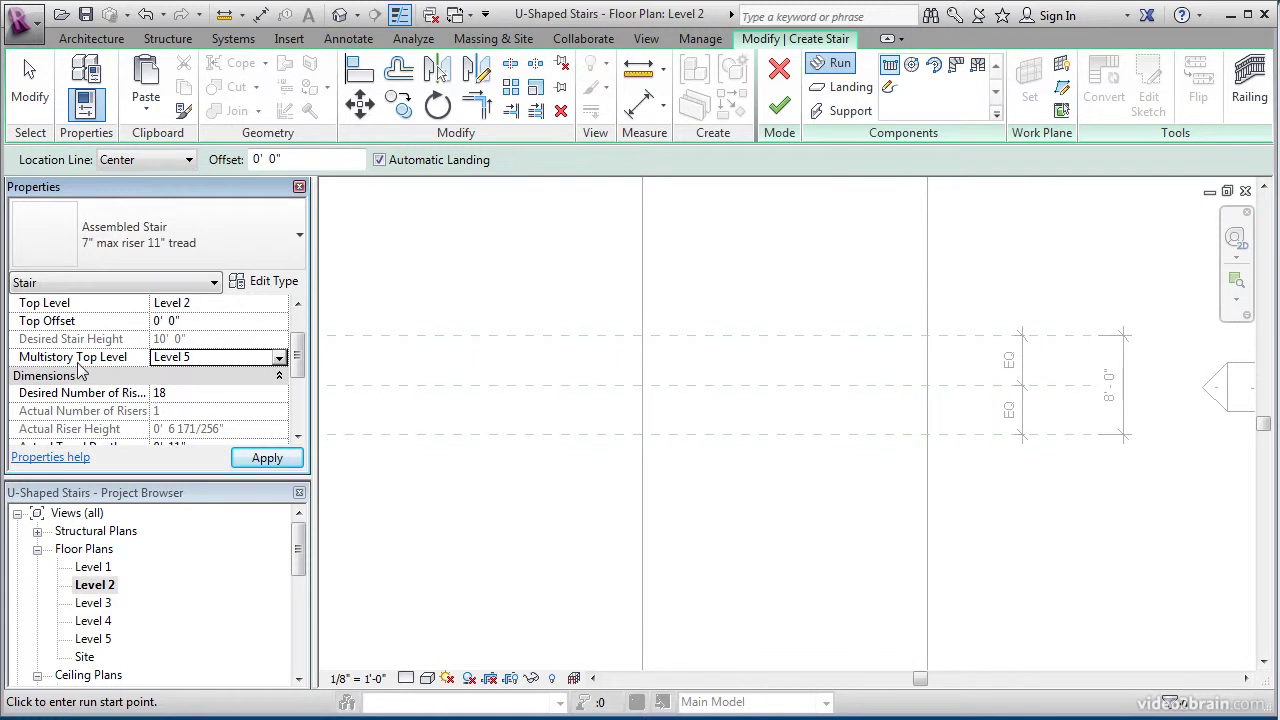
{"action": "left_click", "coordinate": [264, 457]}
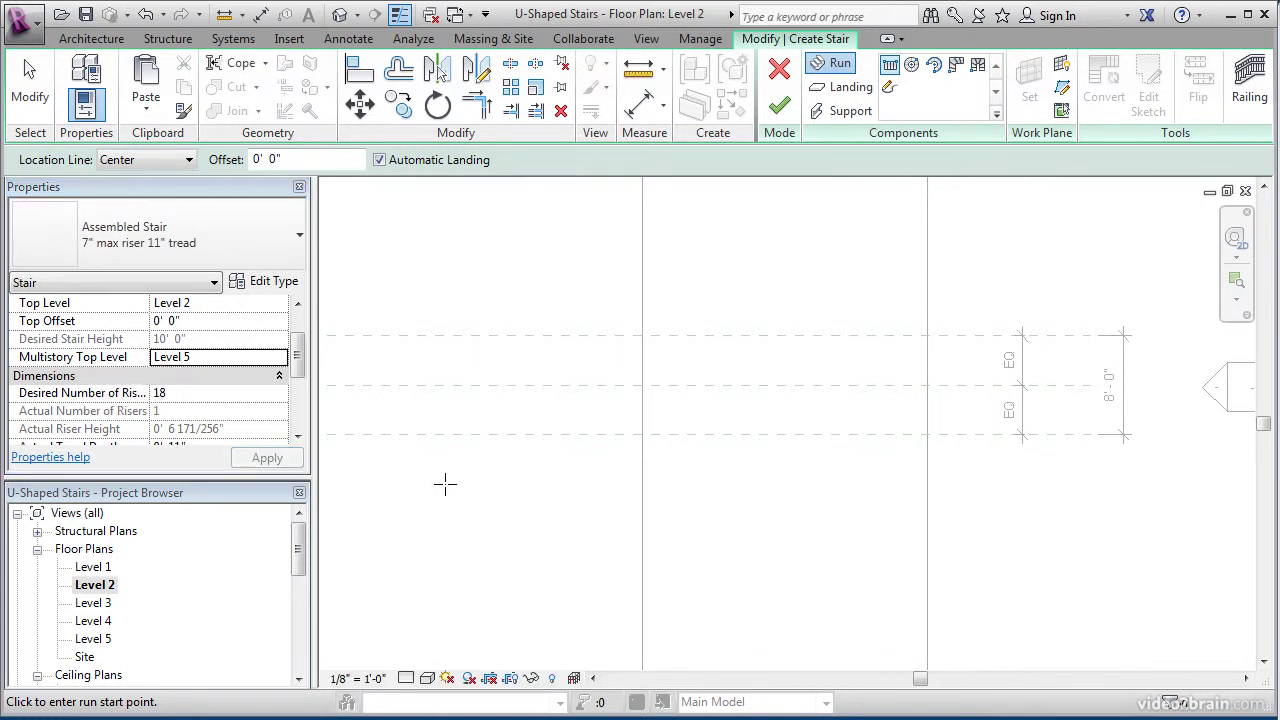
Draw two 9-riser runs from the lower and upper reference-plane intersections, forming an 18-riser U-shape.
{"action": "middle_click_drag", "start_coordinate": [694, 511], "coordinate": [677, 531]}
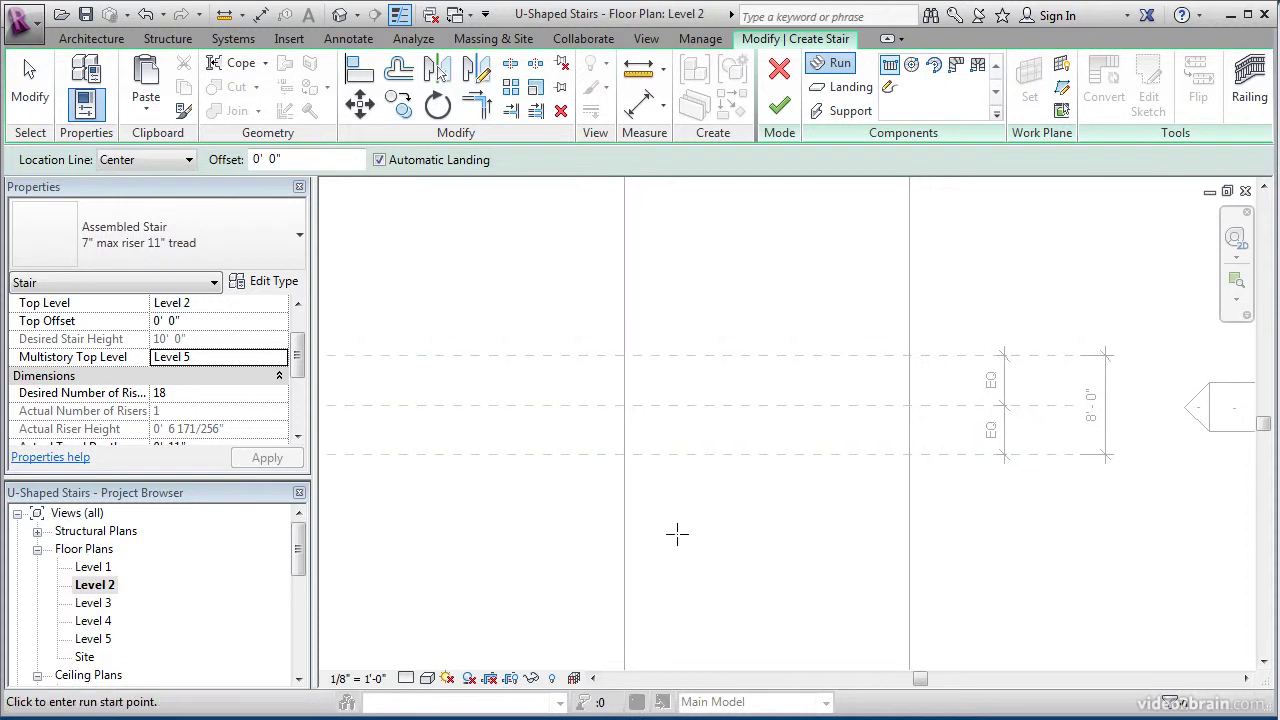
{"action": "left_click", "coordinate": [625, 455]}
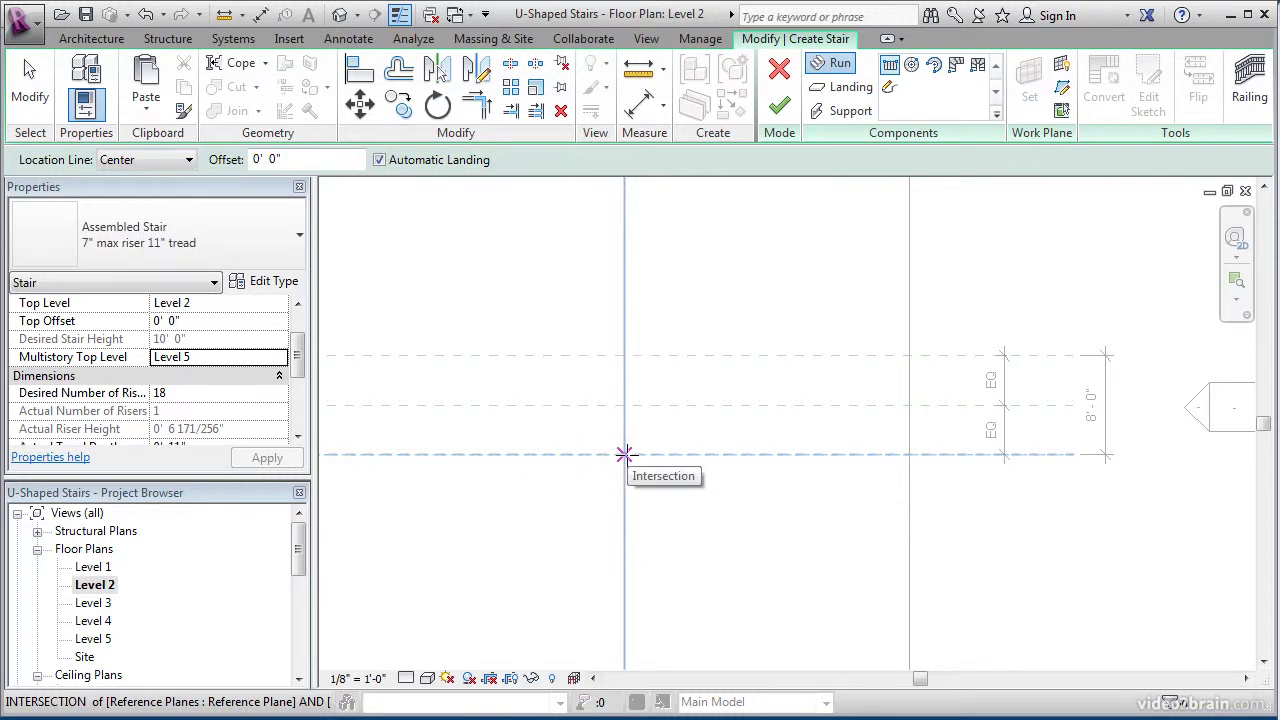
{"action": "left_click", "coordinate": [625, 455]}
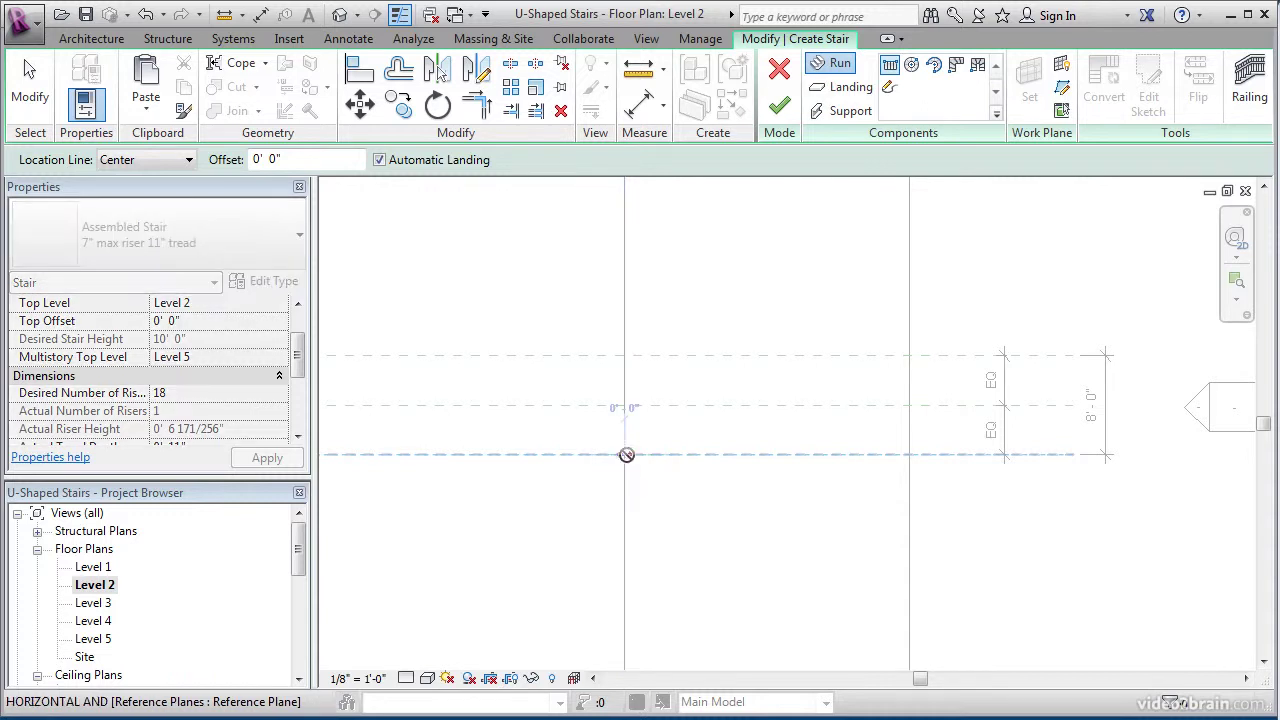
{"action": "left_click", "coordinate": [714, 455]}
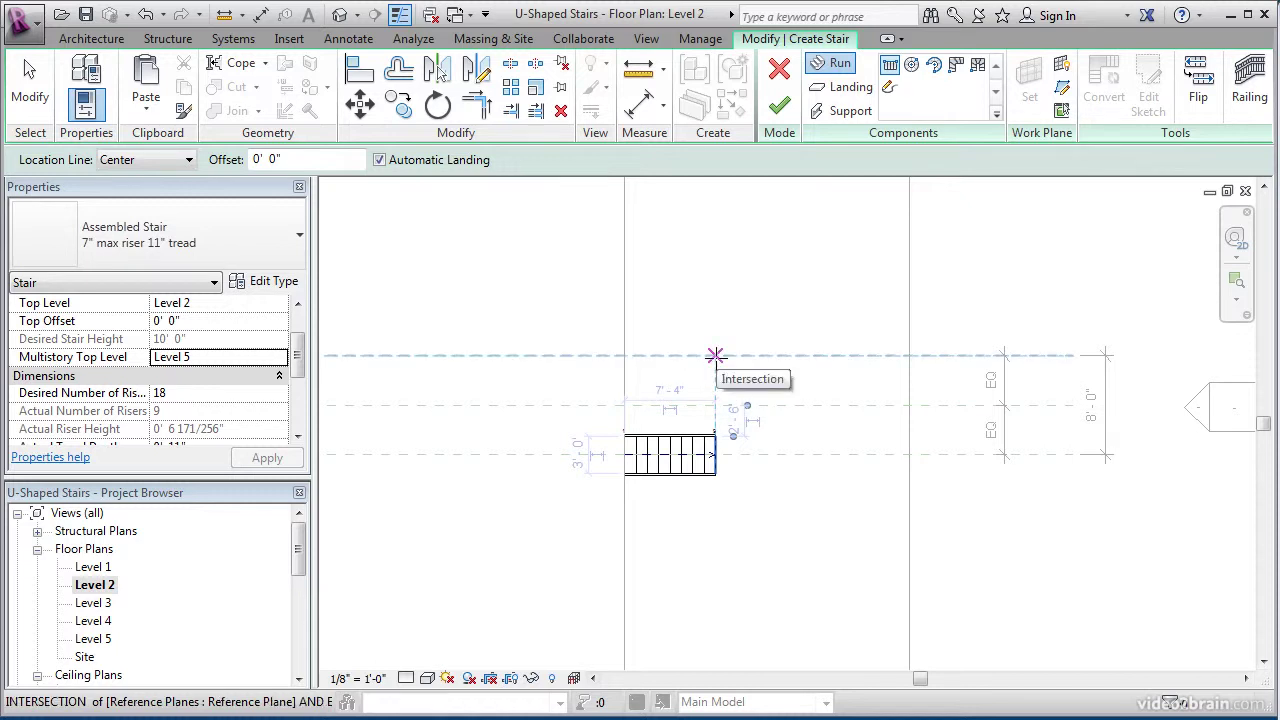
{"action": "left_click", "coordinate": [714, 355]}
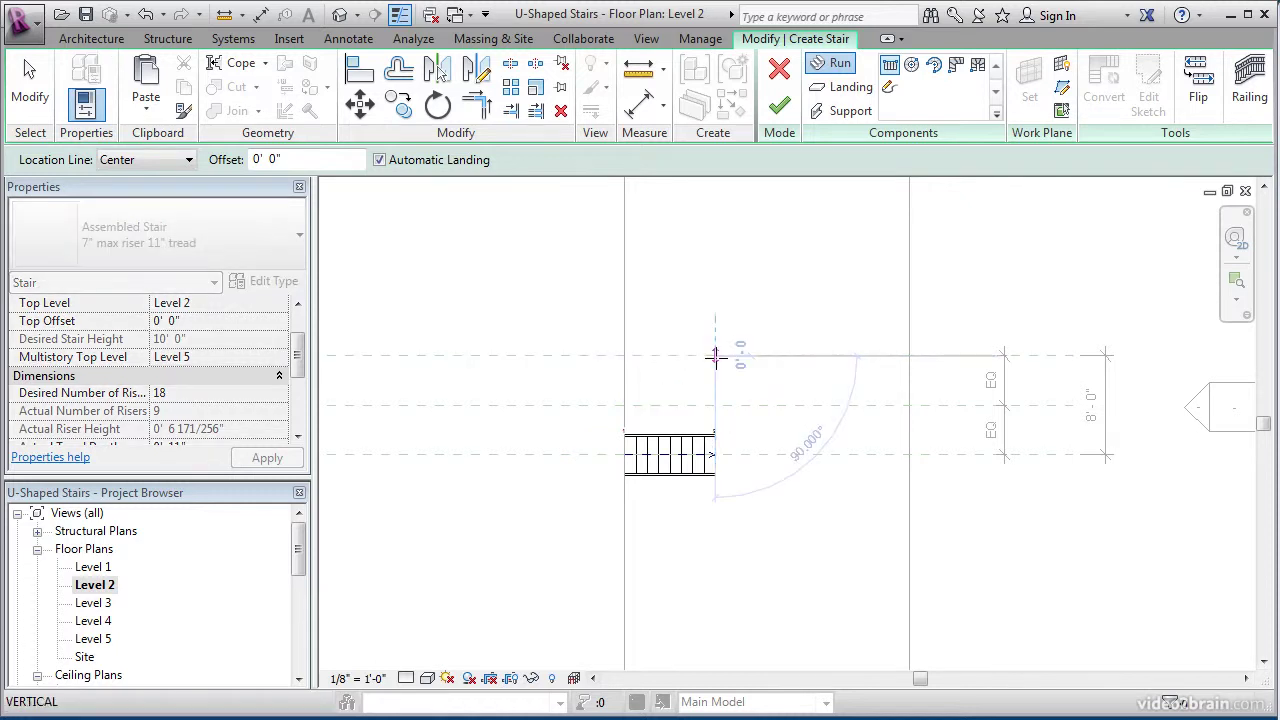
{"action": "left_click", "coordinate": [508, 357]}
{"action": "key", "text": "Escape"}
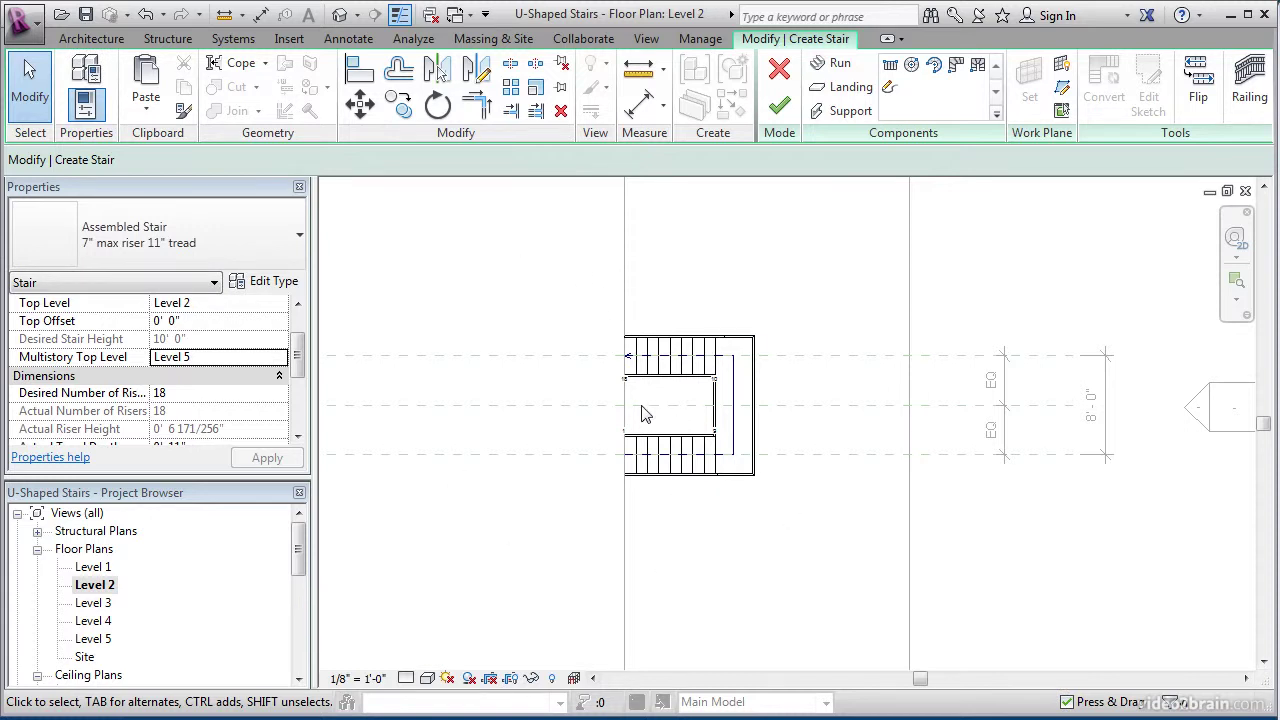
Zoom in on the U-shaped stair and select its landing between the two runs.
{"action": "scroll", "coordinate": [645, 415], "scroll_direction": "up", "scroll_amount": 5}
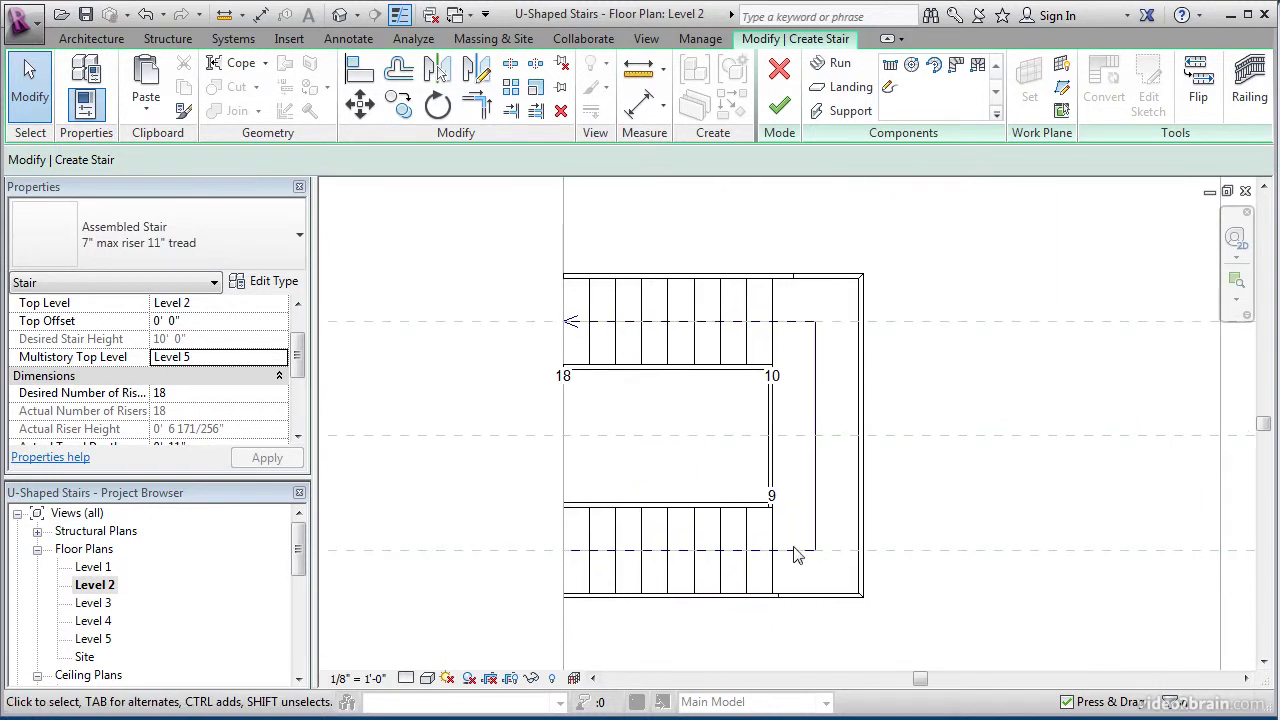
{"action": "middle_click_drag", "start_coordinate": [923, 534], "coordinate": [887, 443]}
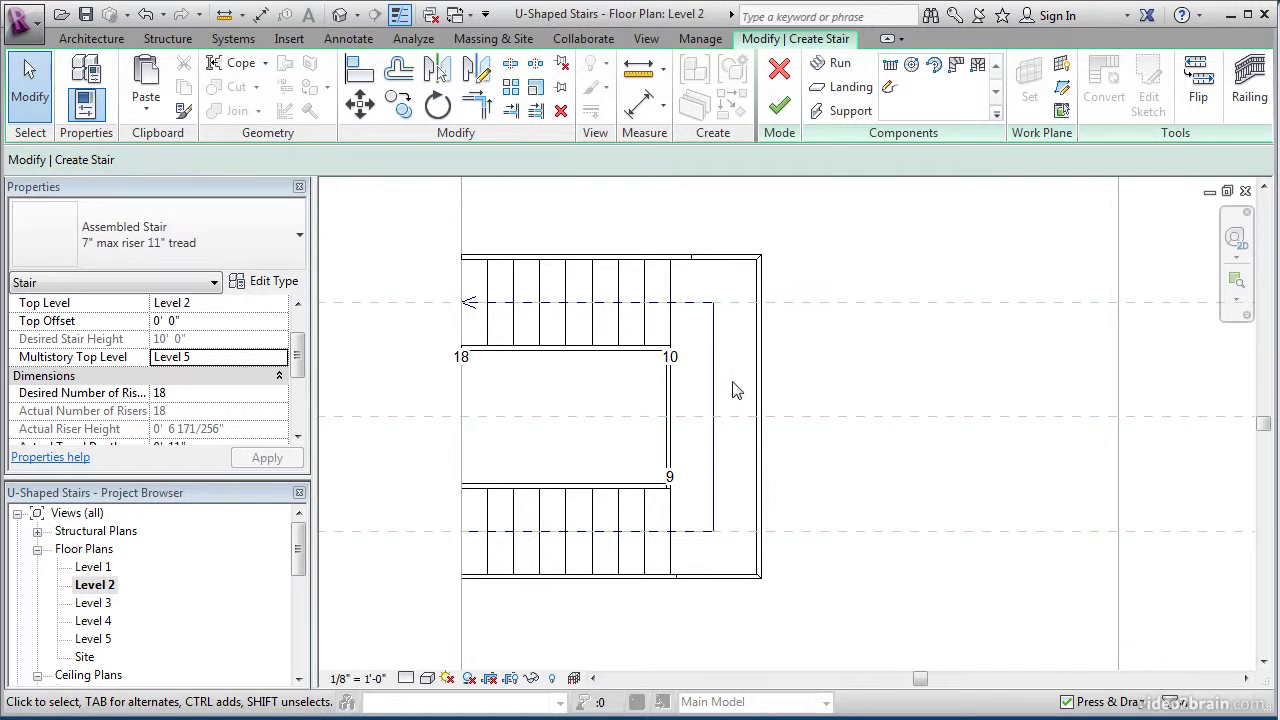
{"action": "left_click", "coordinate": [735, 335]}
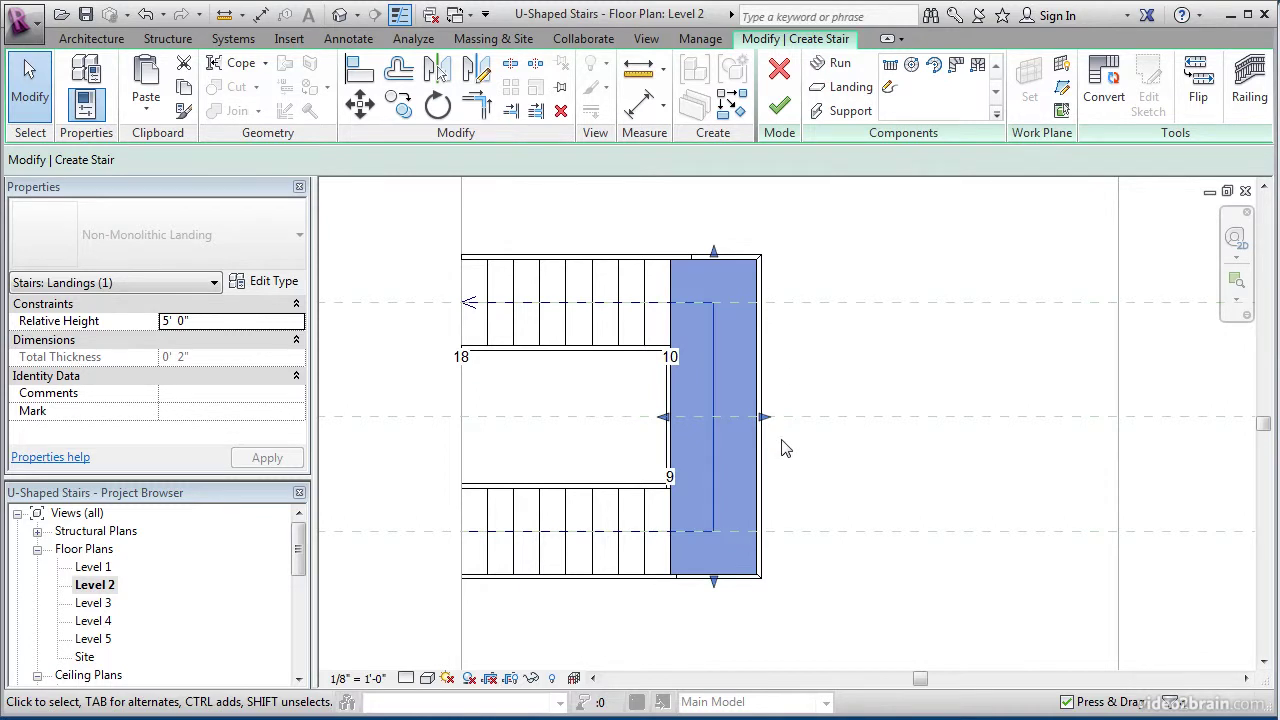
Convert the automatic landing to a custom sketch-based landing, closing the conversion warning.
{"action": "left_click", "coordinate": [1105, 92]}
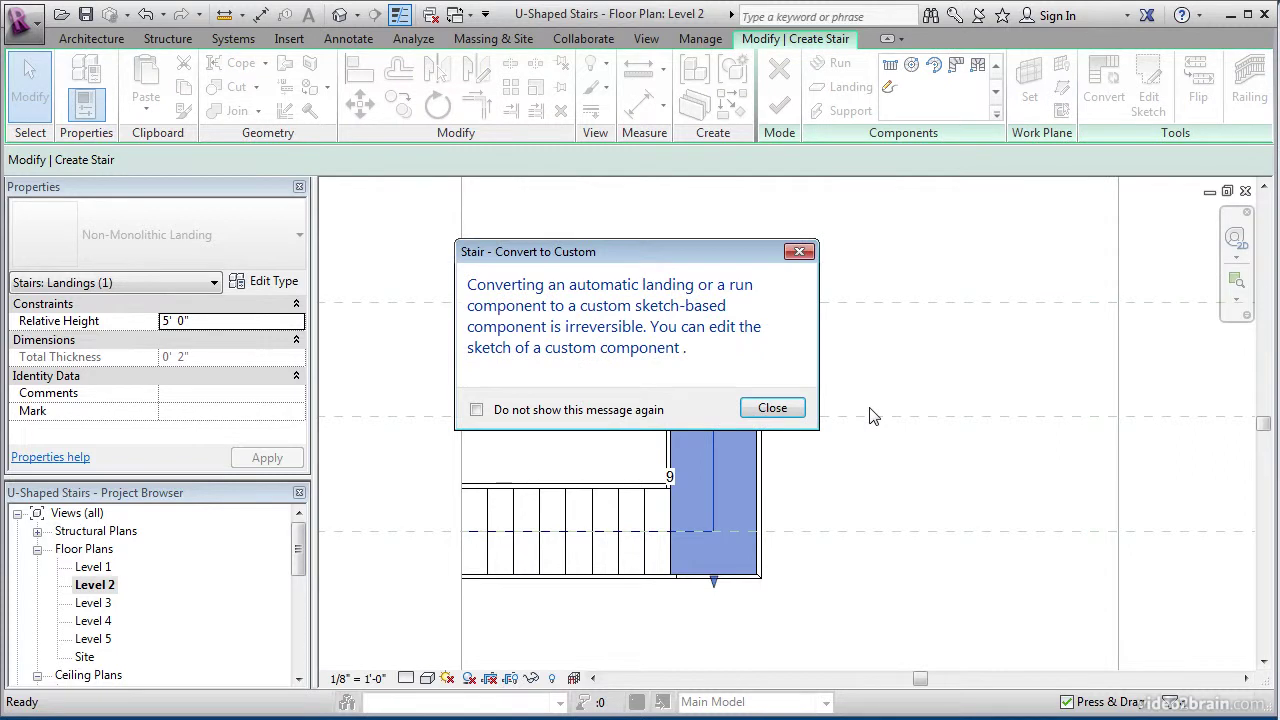
{"action": "left_click_drag", "start_coordinate": [537, 258], "coordinate": [771, 216]}
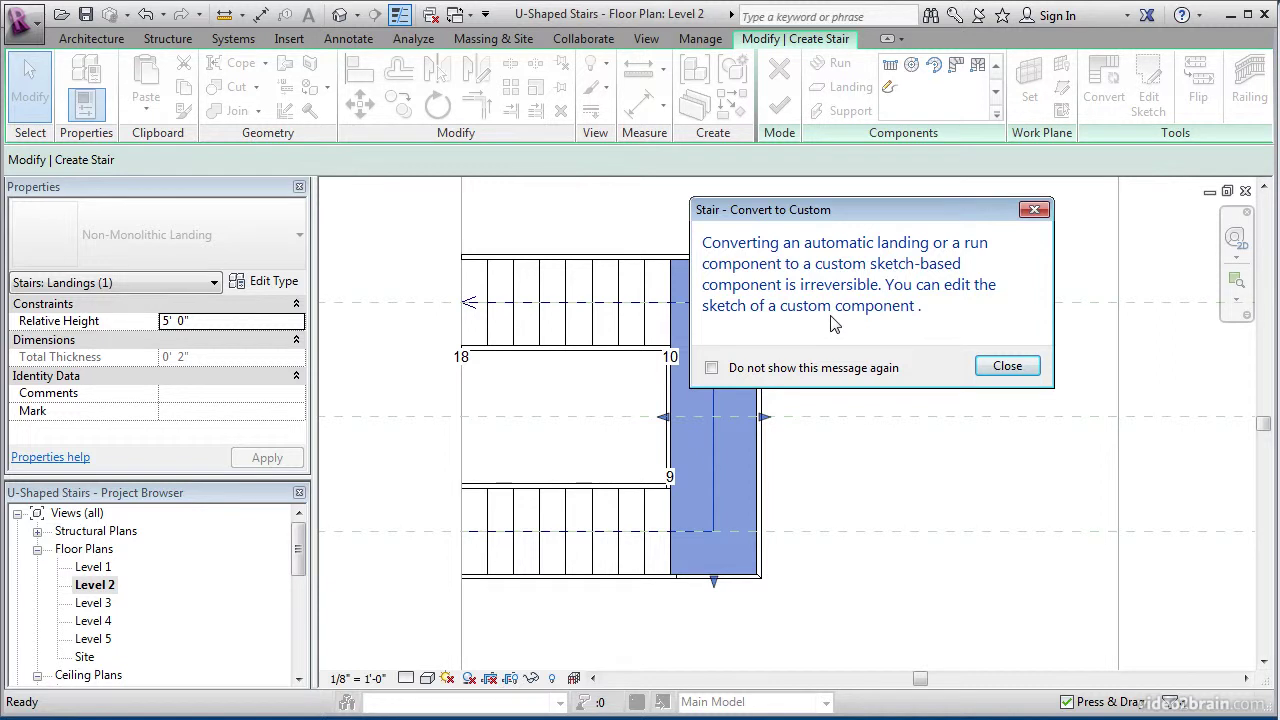
{"action": "left_click", "coordinate": [1007, 366]}
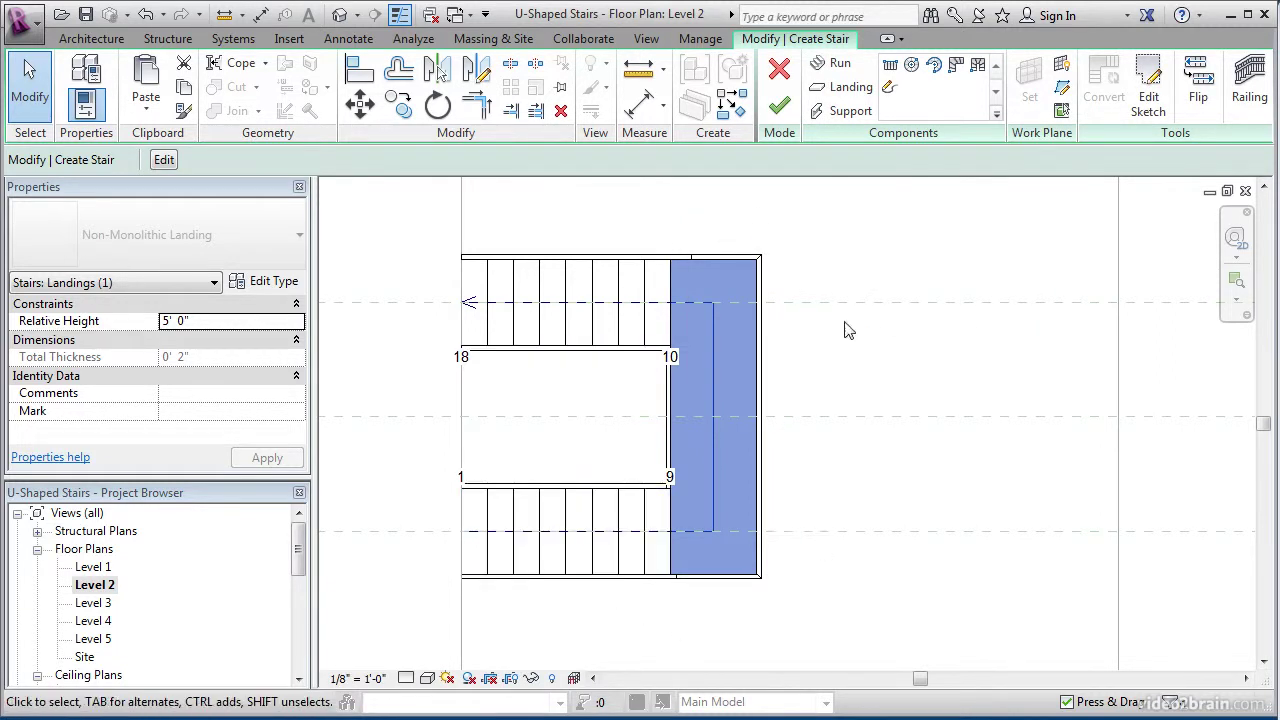
Enter Sketch Landing mode and inspect the landing's rectangular boundary lines.
{"action": "left_click", "coordinate": [1150, 95]}
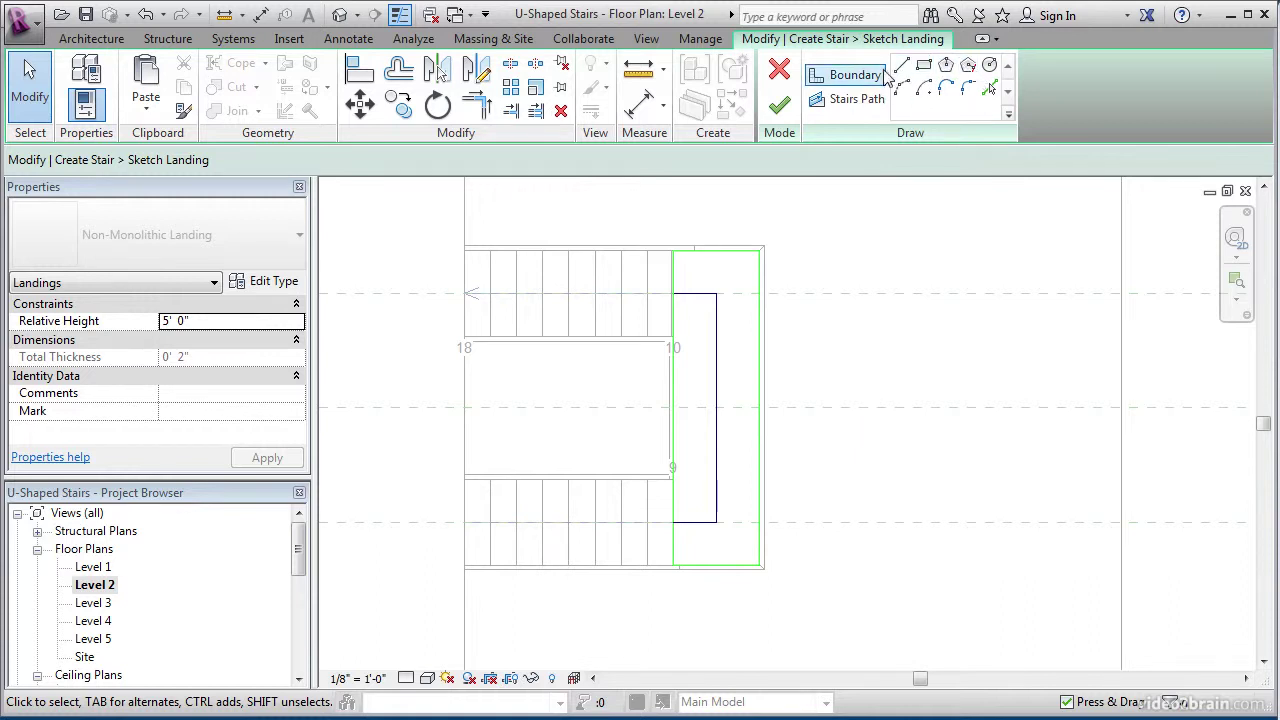
{"action": "mouse_move", "coordinate": [843, 362]}
{"action": "middle_mouse_down"}
{"action": "mouse_move", "coordinate": [846, 374]}
{"action": "mouse_move", "coordinate": [834, 356]}
{"action": "middle_mouse_up"}
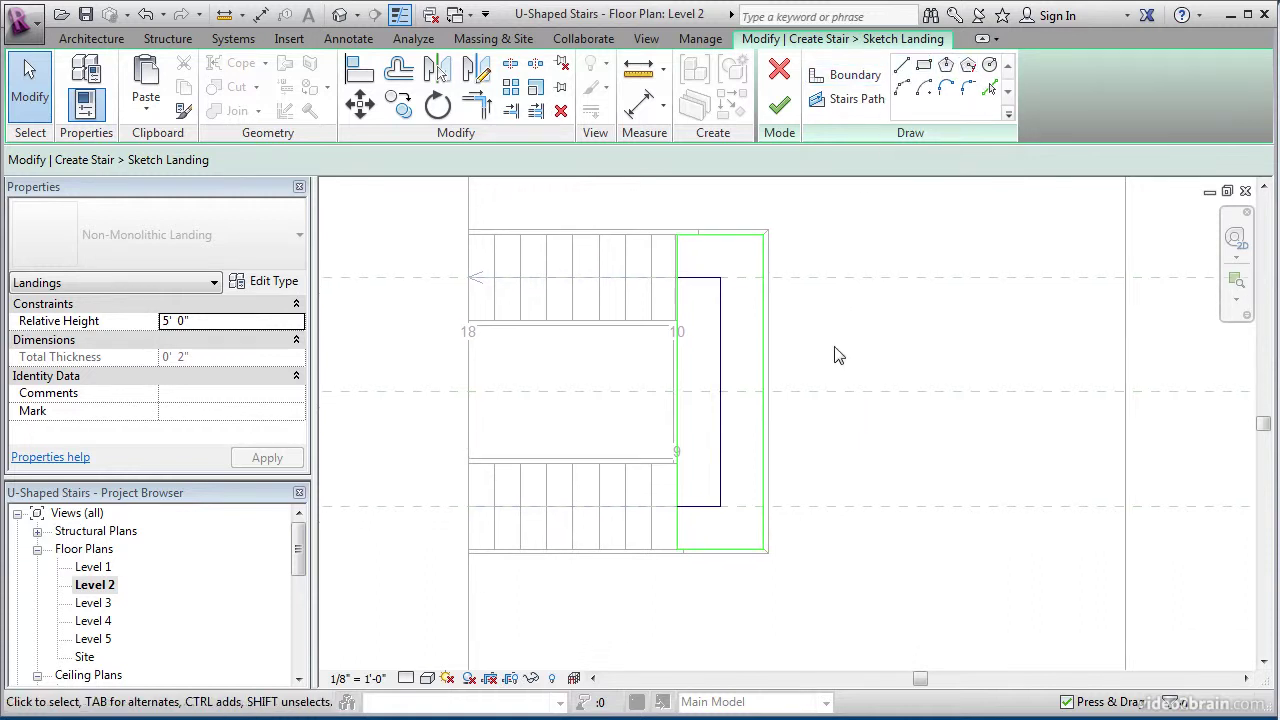
{"action": "left_click", "coordinate": [765, 323]}
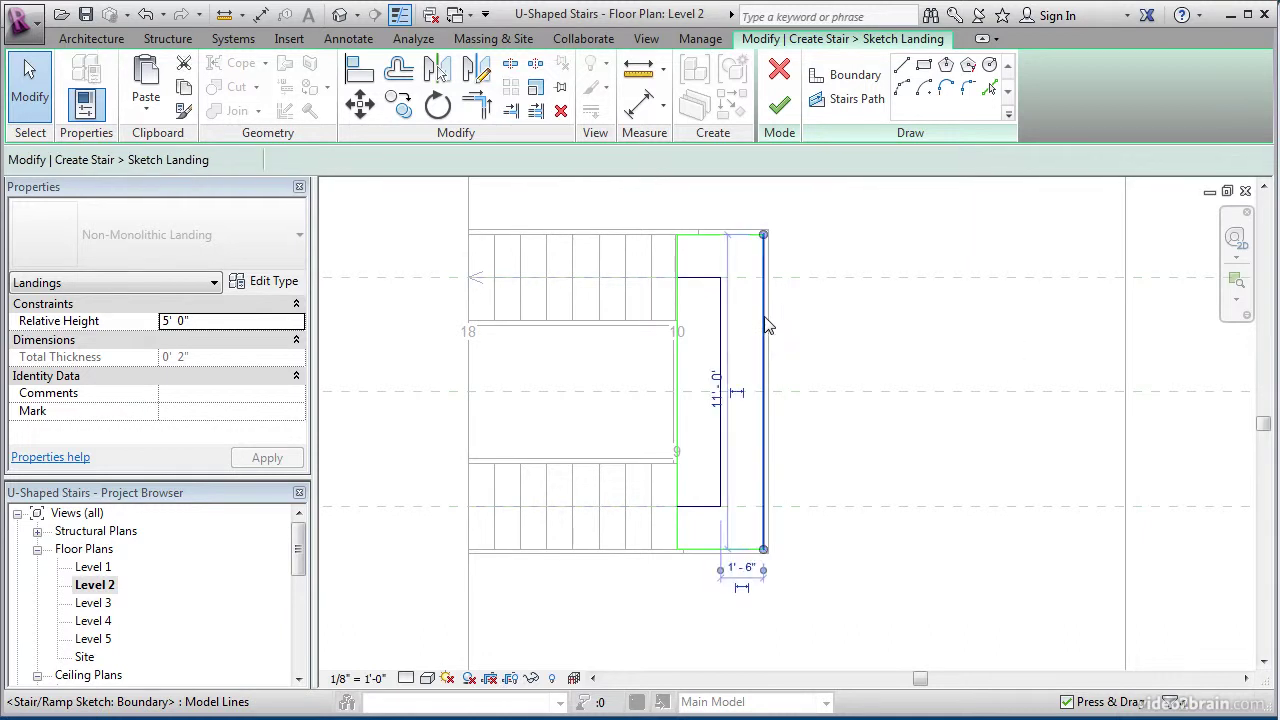
{"action": "left_click", "coordinate": [858, 333]}
{"action": "scroll", "coordinate": [862, 342], "scroll_direction": "up", "scroll_amount": 3}
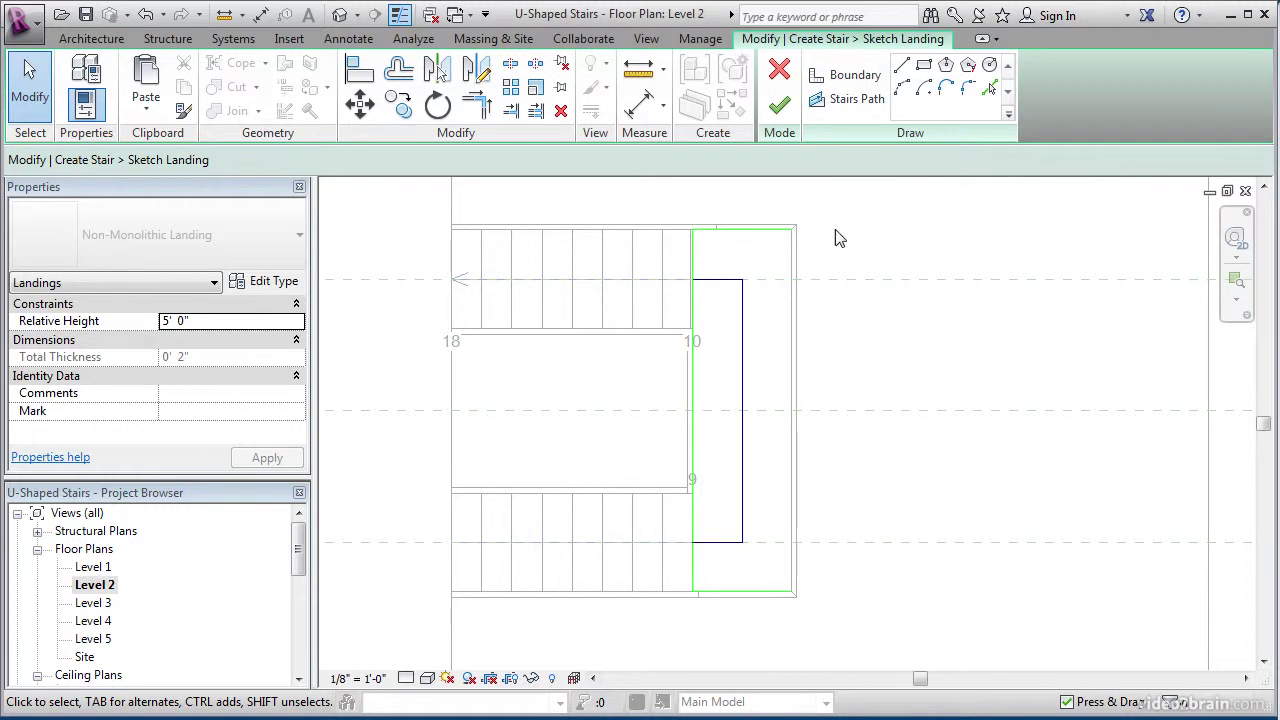
Draw a 6'-0" radius semicircular arc between the landing's top and bottom outer corners.
{"action": "left_click", "coordinate": [901, 89]}
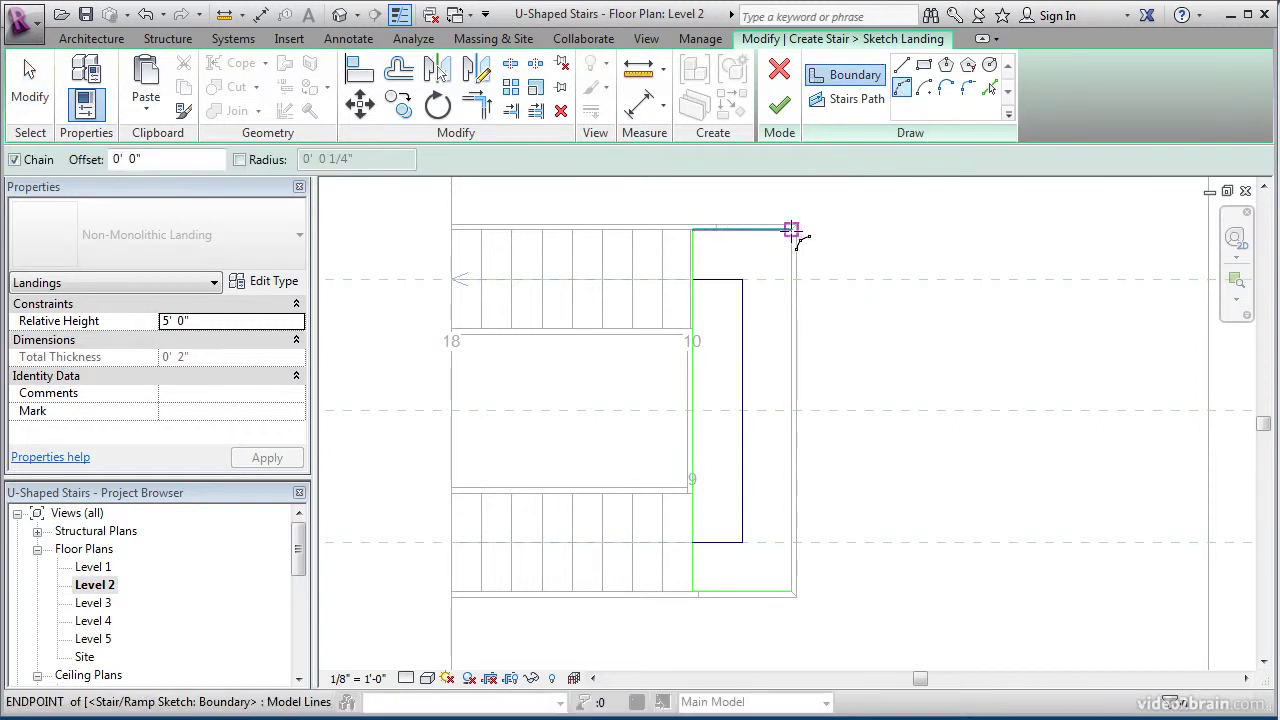
{"action": "left_click", "coordinate": [791, 229]}
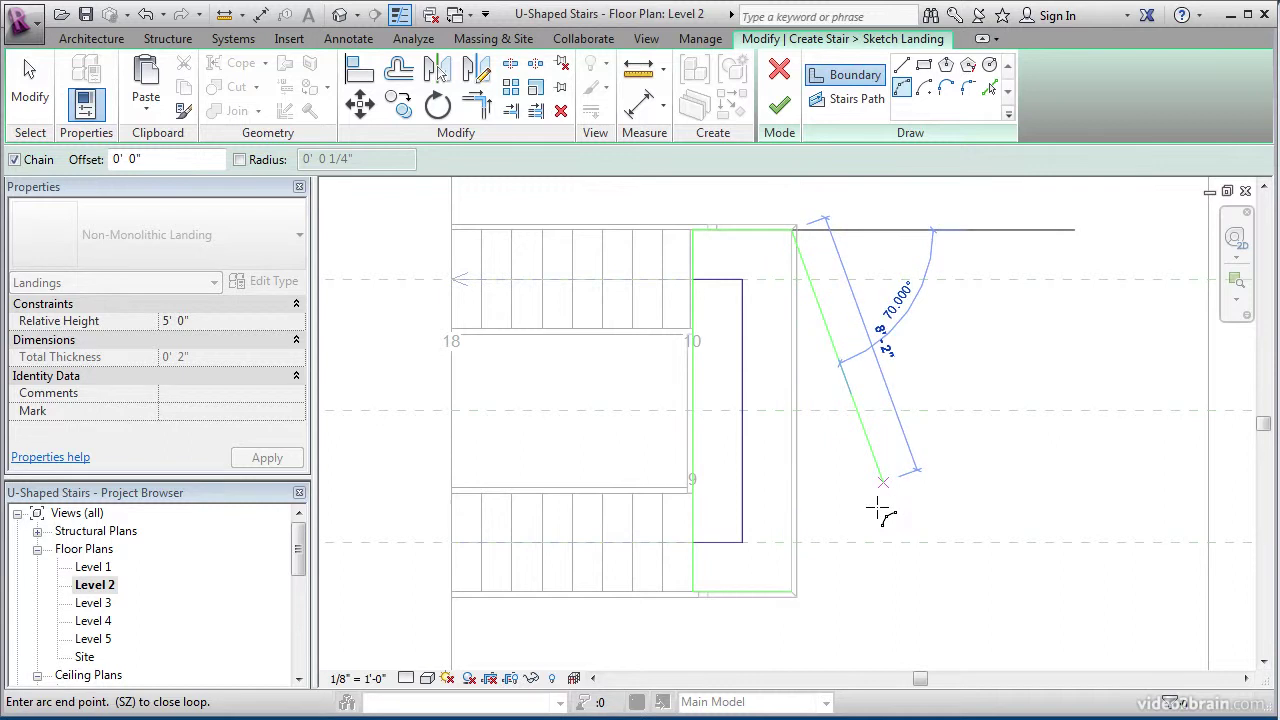
{"action": "left_click", "coordinate": [791, 592]}
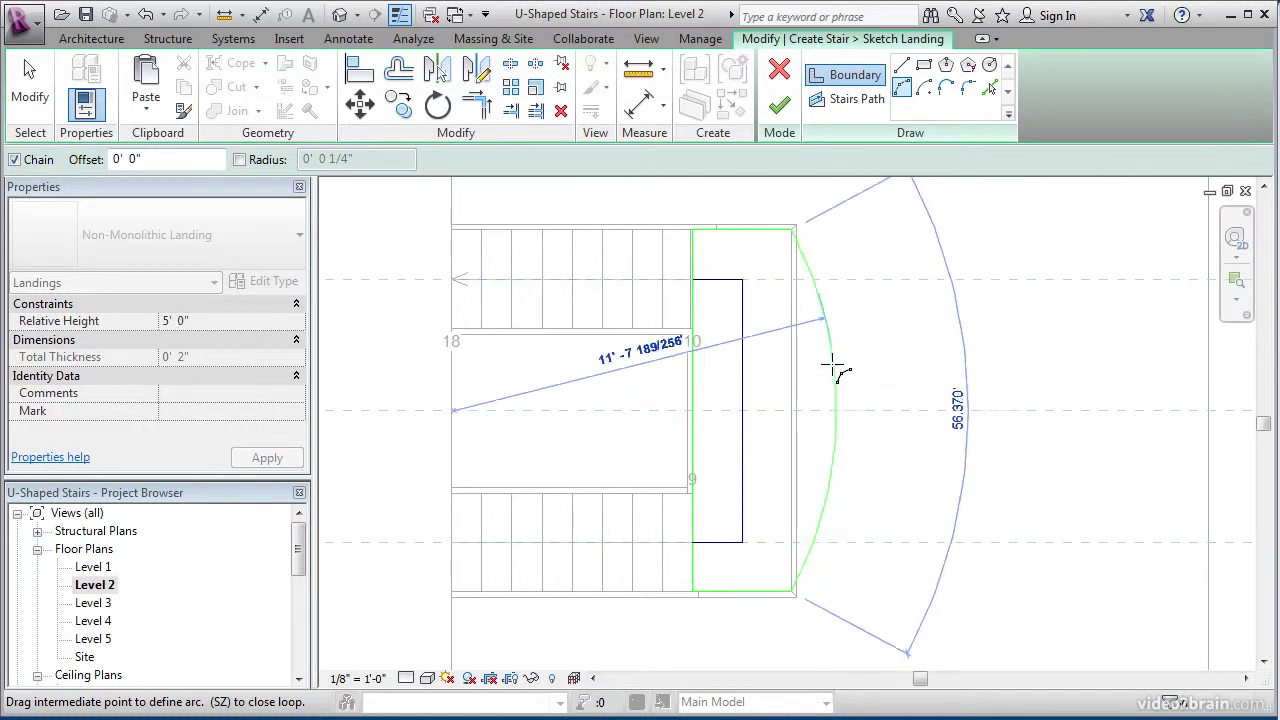
{"action": "type", "text": "6"}
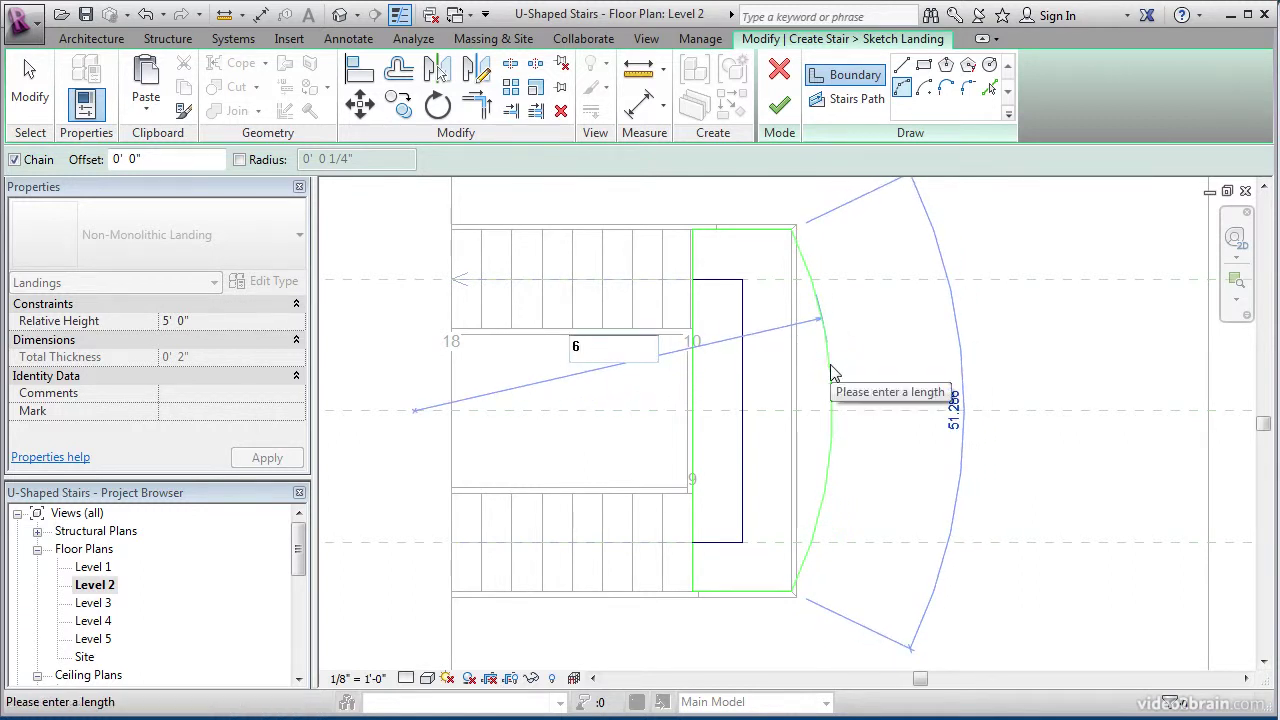
{"action": "key", "text": "Return"}
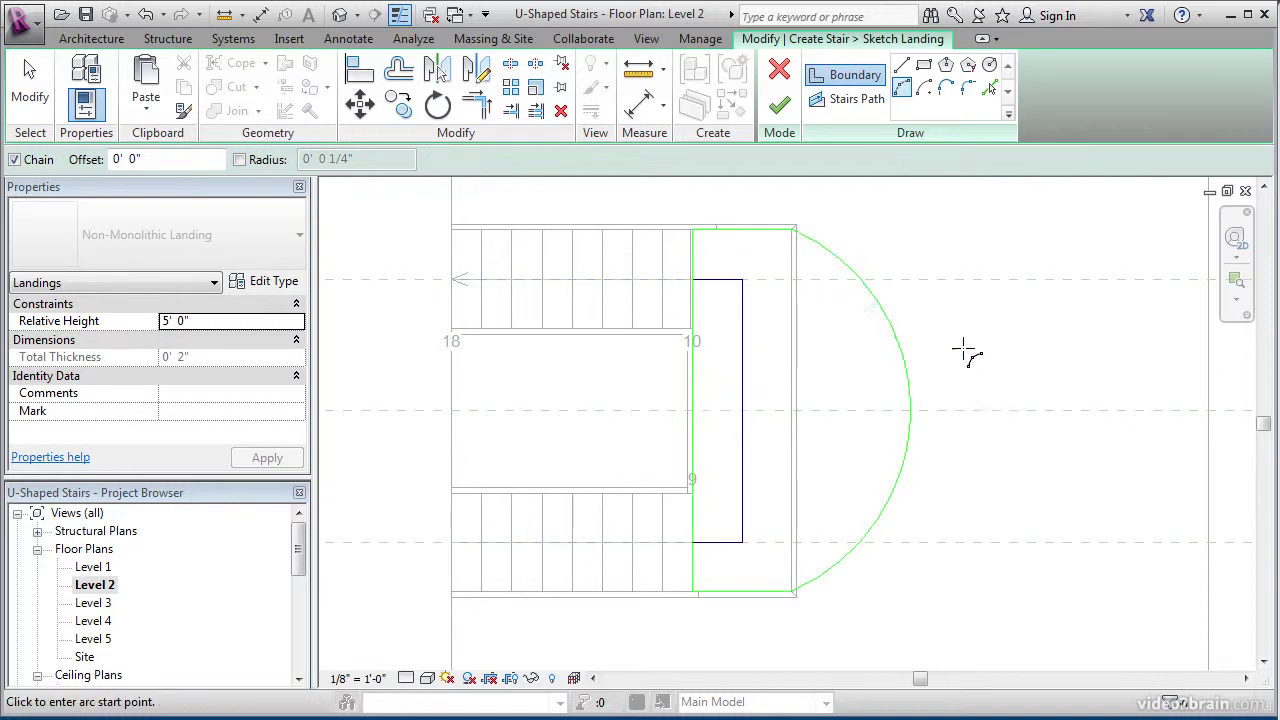
{"action": "key", "text": "Escape"}
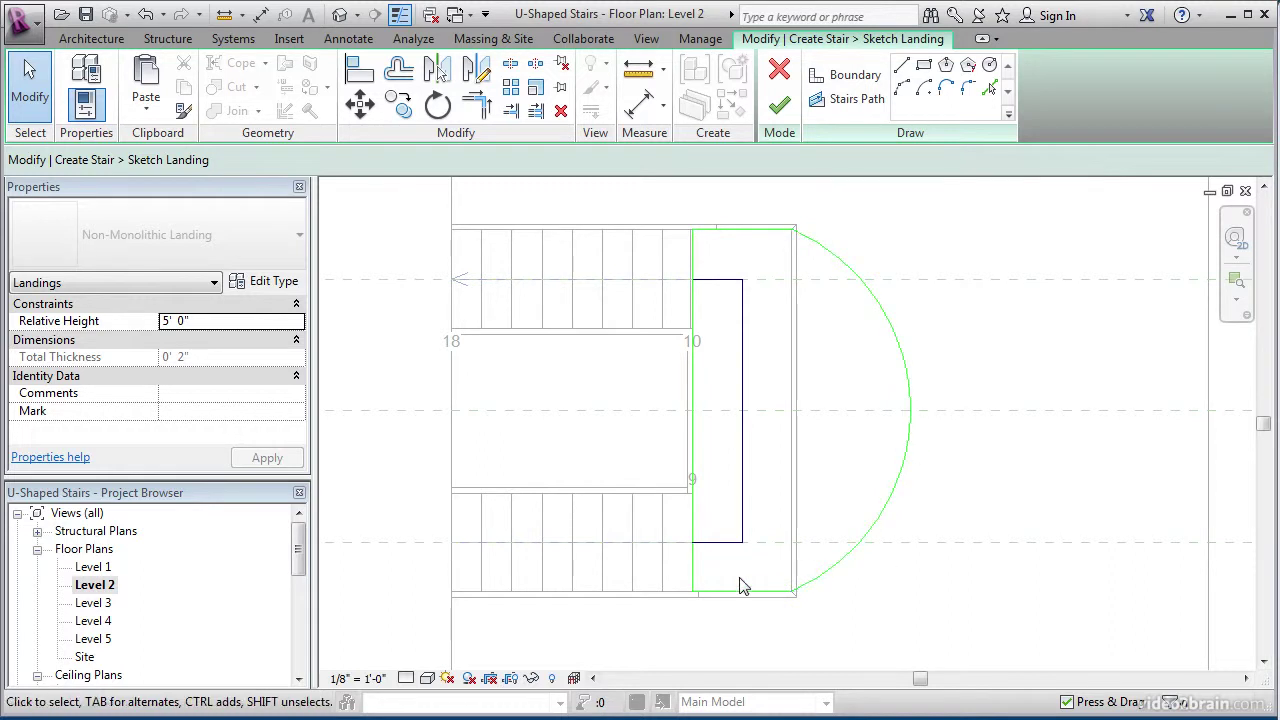
{"action": "middle_click_drag", "start_coordinate": [750, 441], "coordinate": [789, 434]}
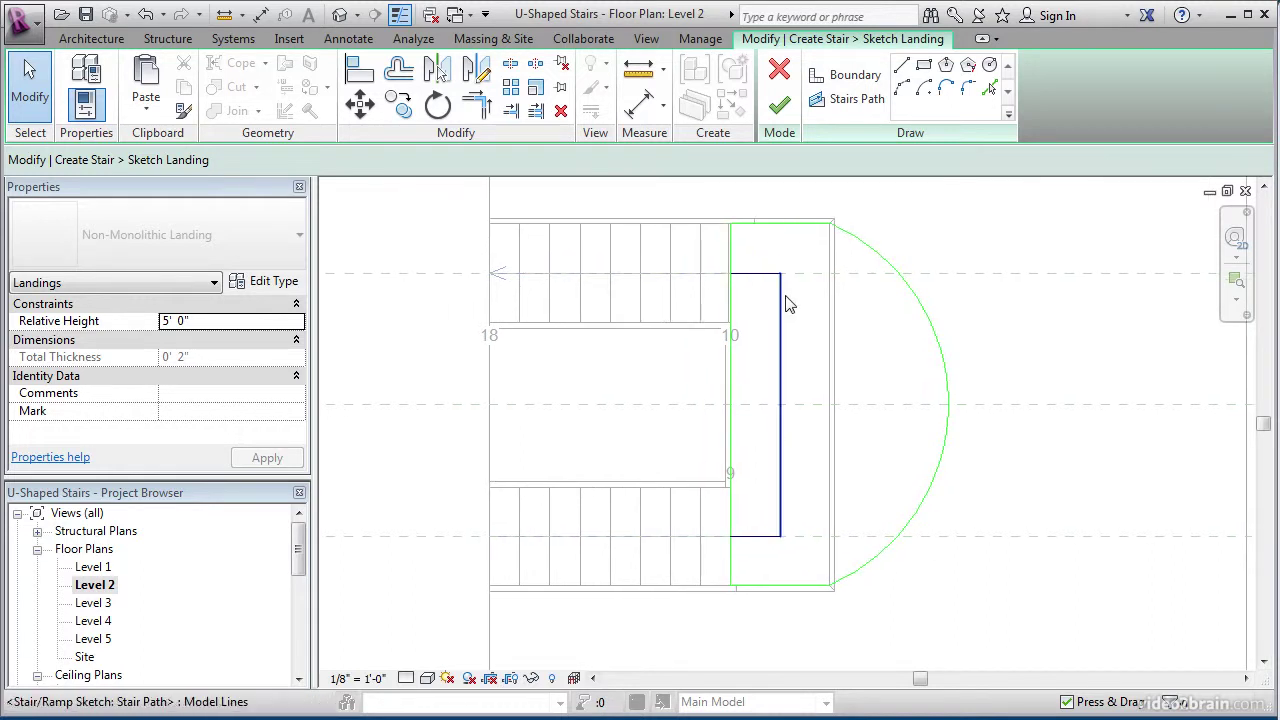
Finish the landing sketch and set the stair railing to Handrail - Pipe on the stringers.
{"action": "left_click", "coordinate": [780, 106]}
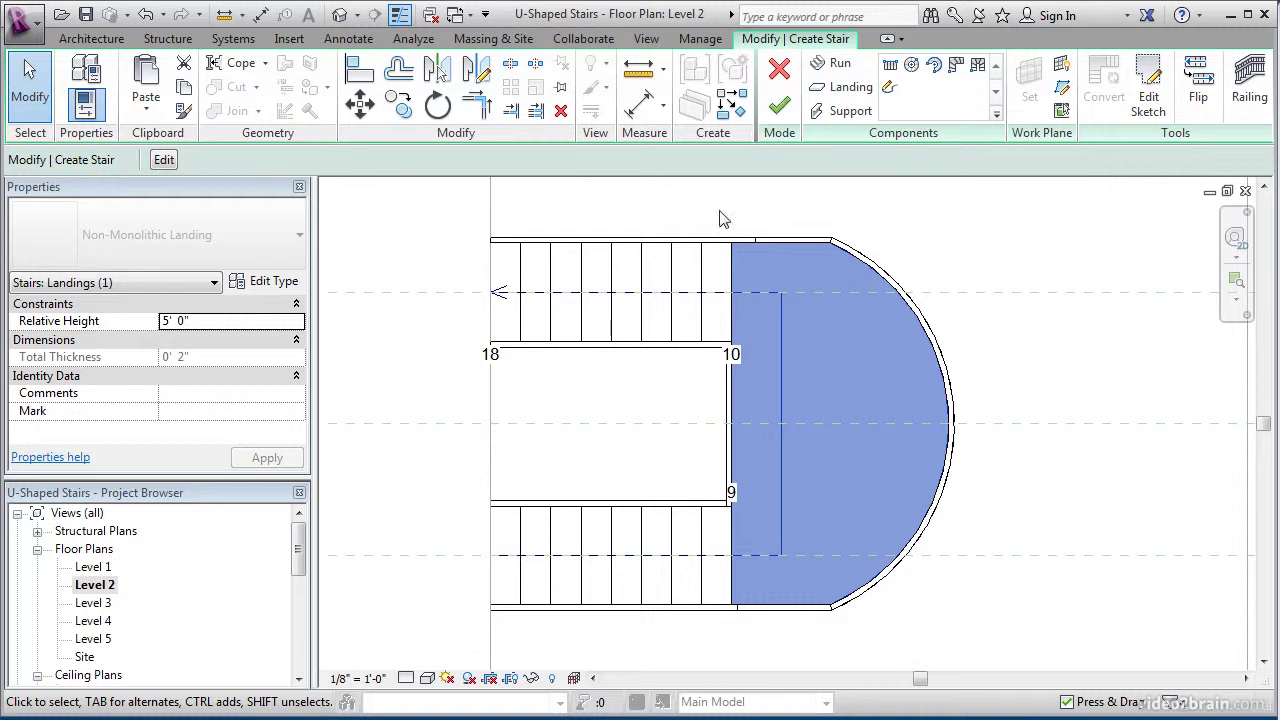
{"action": "left_click", "coordinate": [1252, 97]}
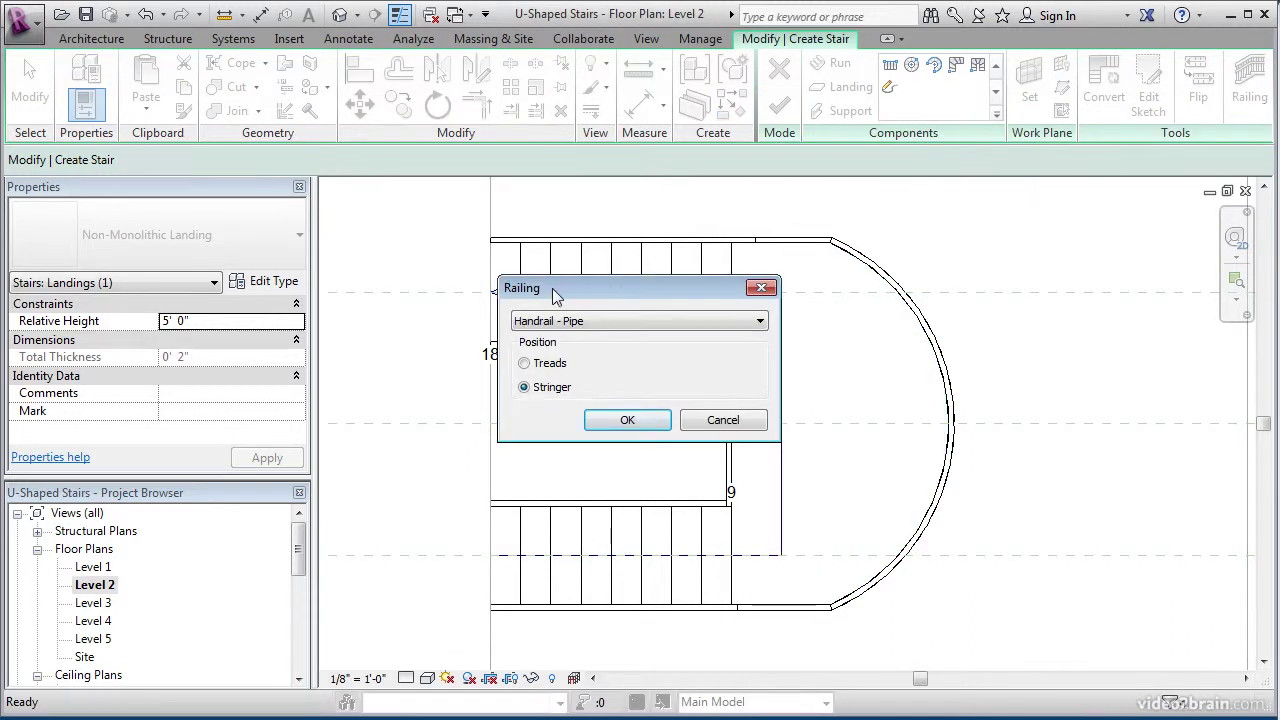
{"action": "left_click_drag", "start_coordinate": [557, 294], "coordinate": [938, 206]}
{"action": "left_click", "coordinate": [986, 232]}
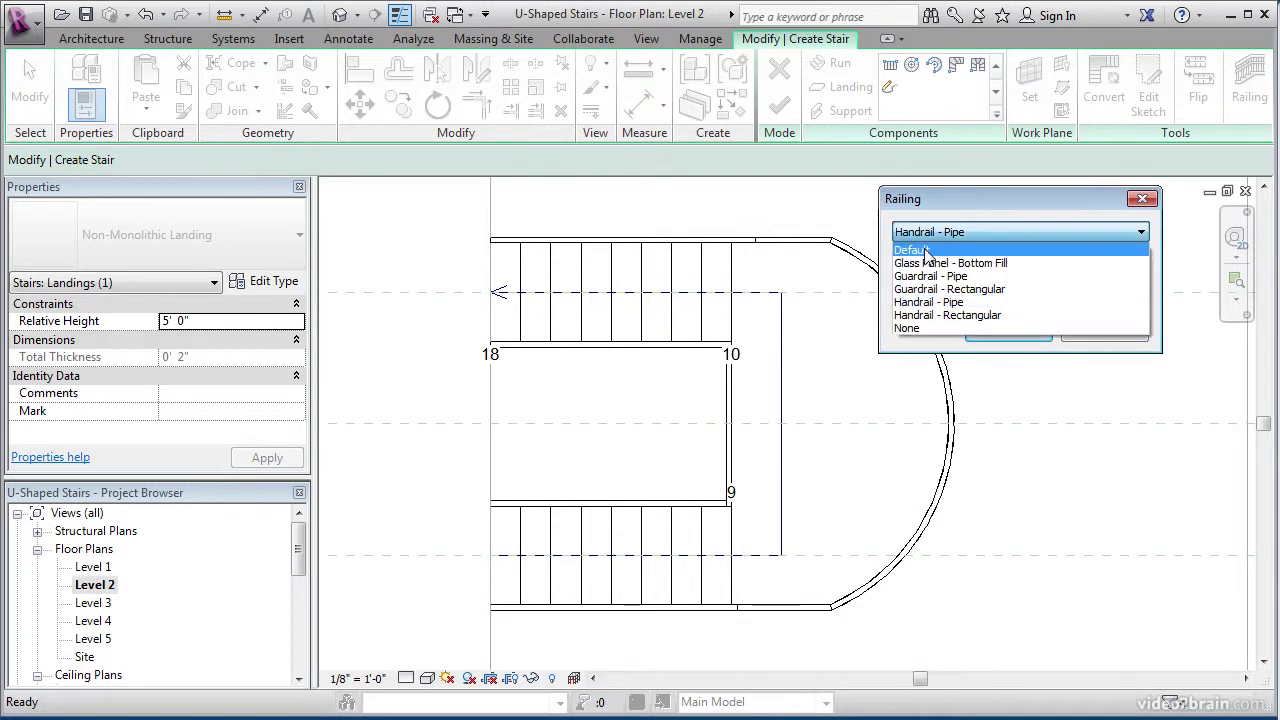
{"action": "left_click", "coordinate": [977, 249]}
{"action": "left_click", "coordinate": [977, 230]}
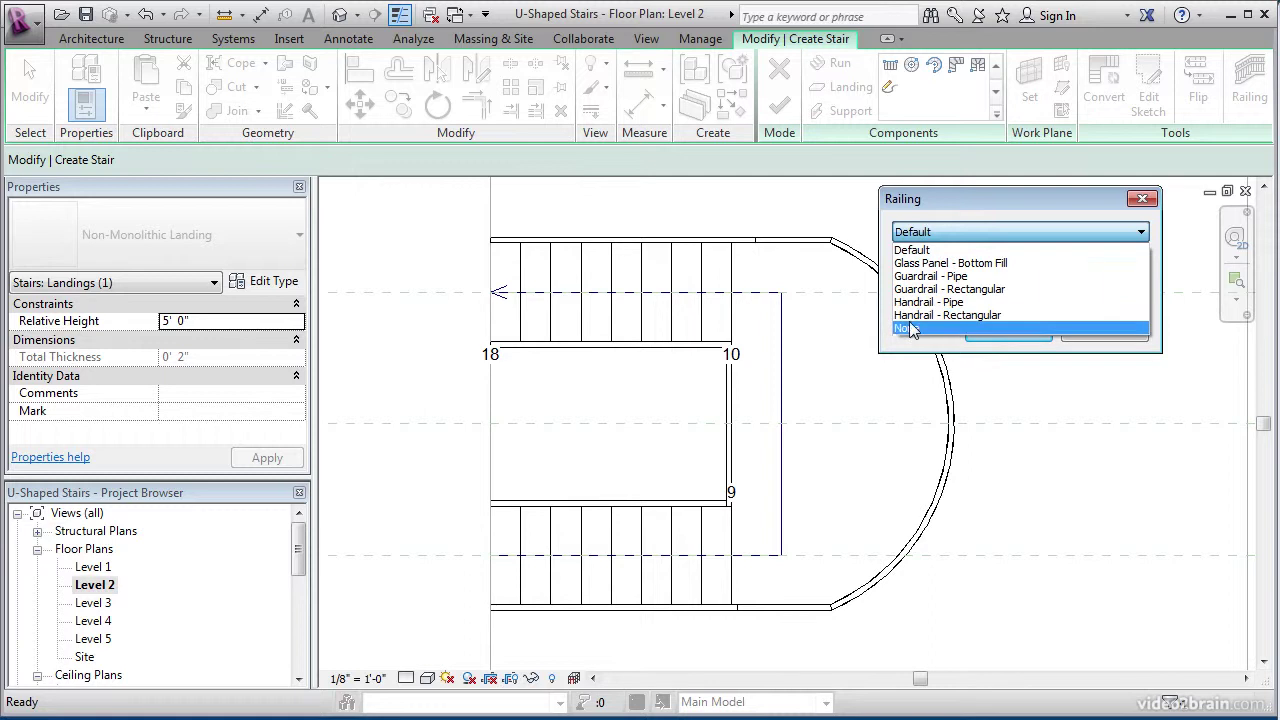
{"action": "left_click", "coordinate": [975, 303]}
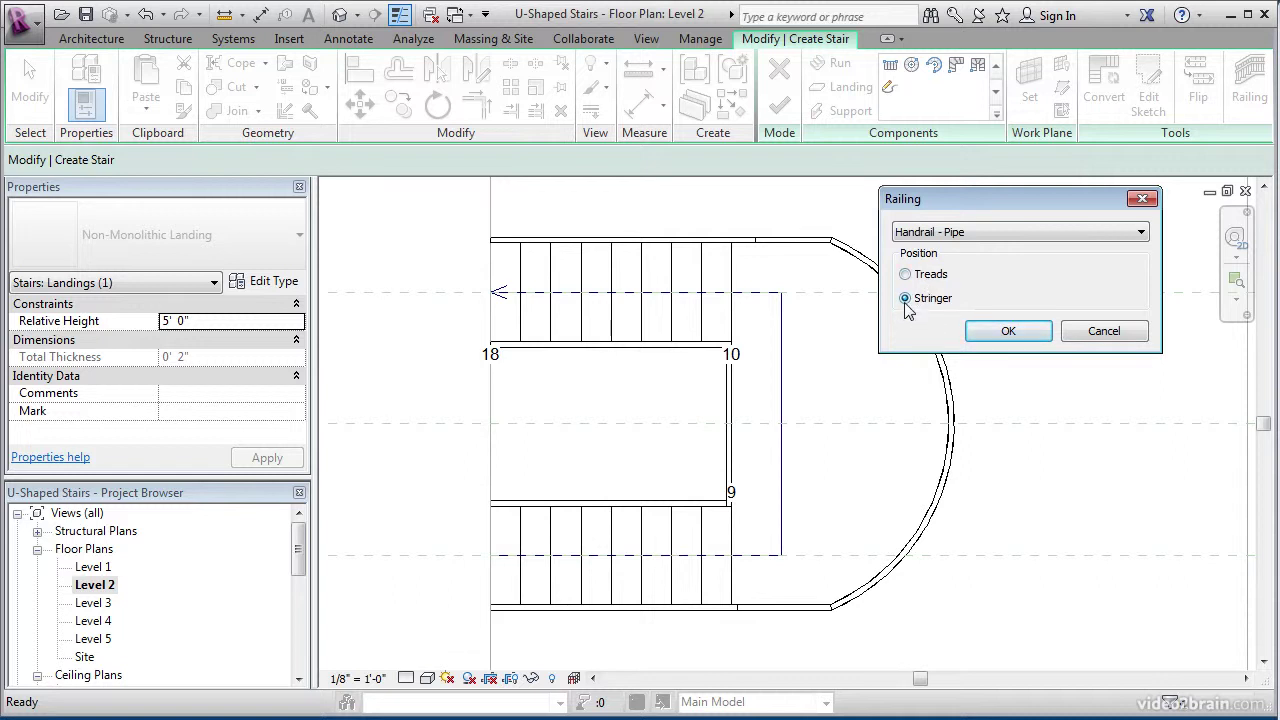
{"action": "left_click", "coordinate": [1005, 331]}
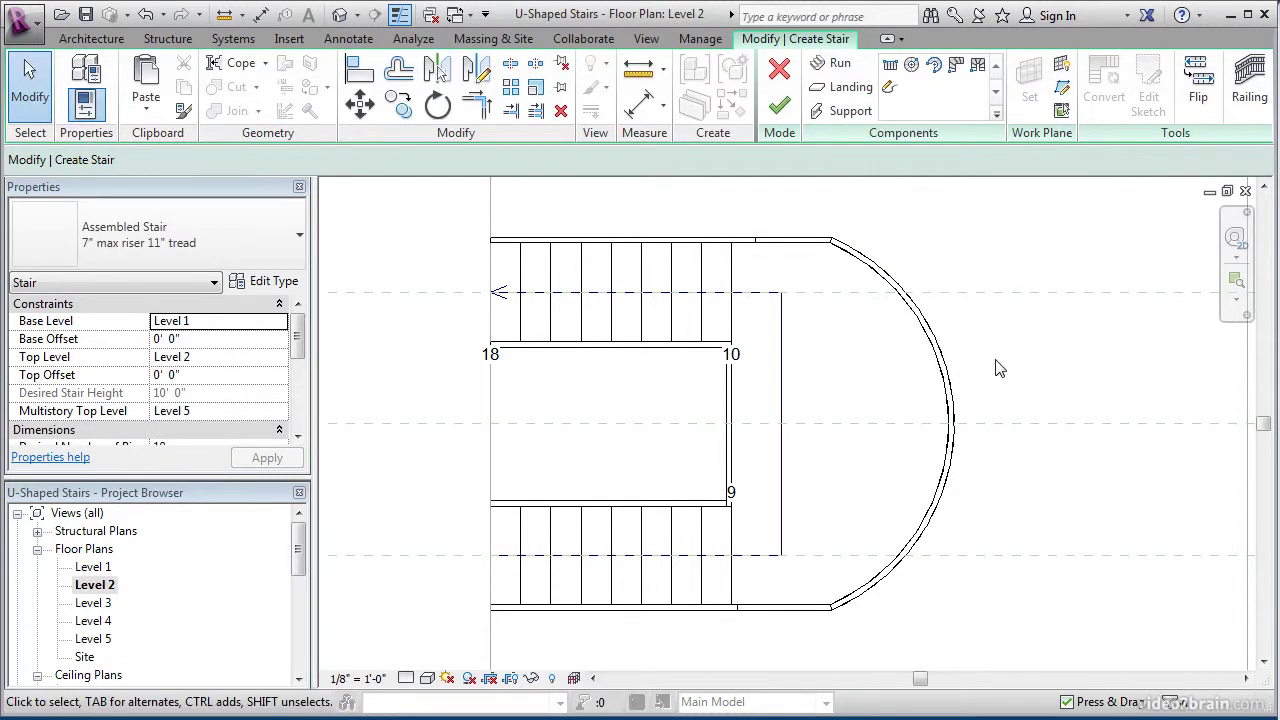
Finish the U-shaped multistory stair and dismiss the non-continuous rail warning.
{"action": "left_click", "coordinate": [779, 105]}
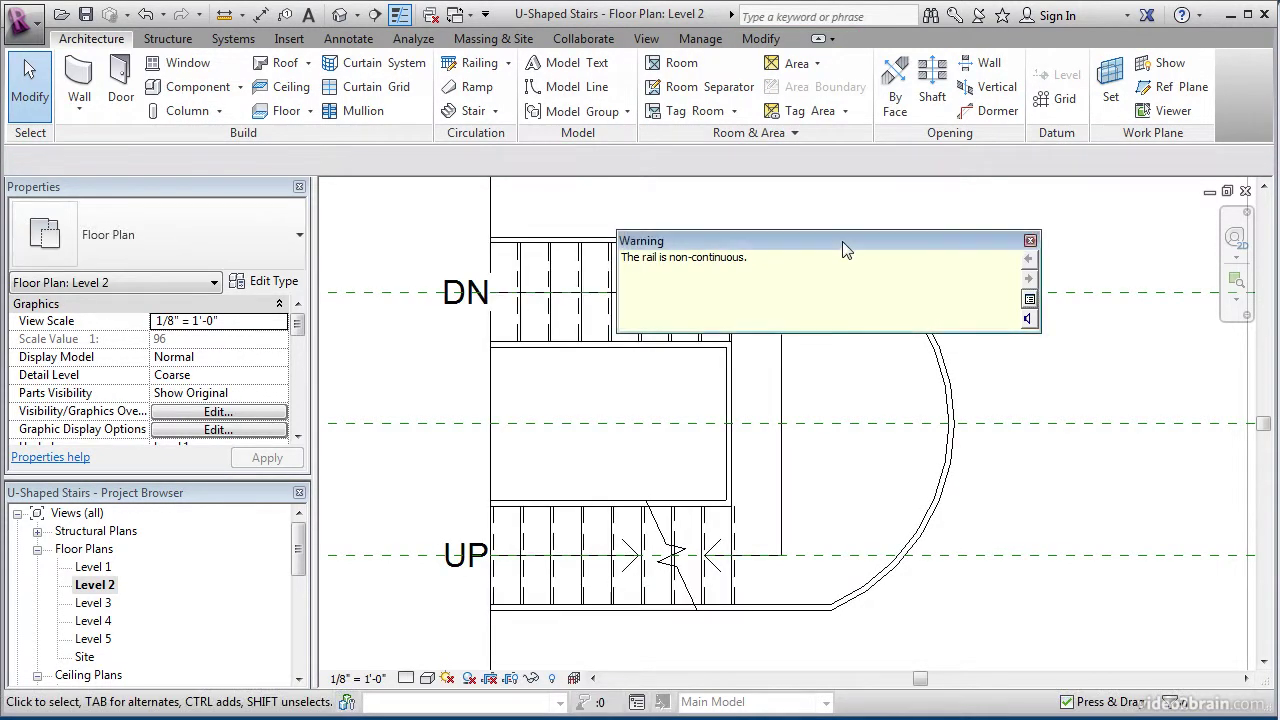
{"action": "left_click_drag", "start_coordinate": [842, 241], "coordinate": [918, 198]}
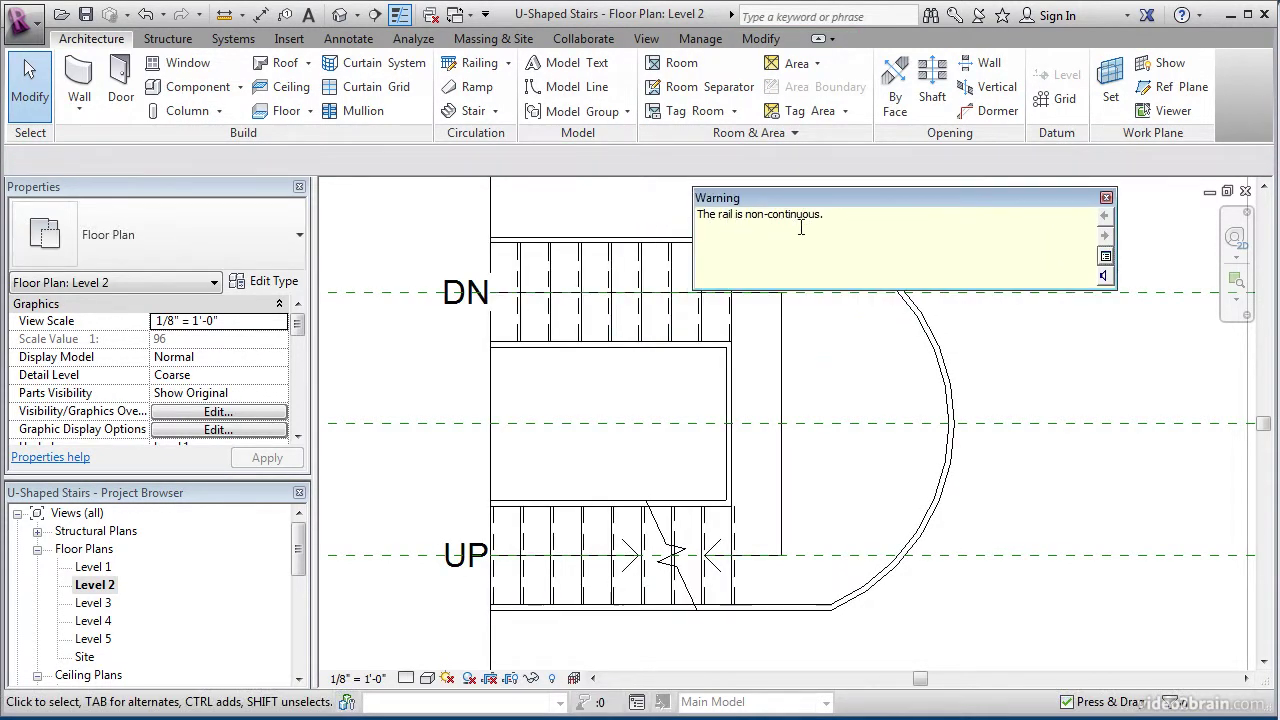
{"action": "left_click", "coordinate": [1106, 199]}
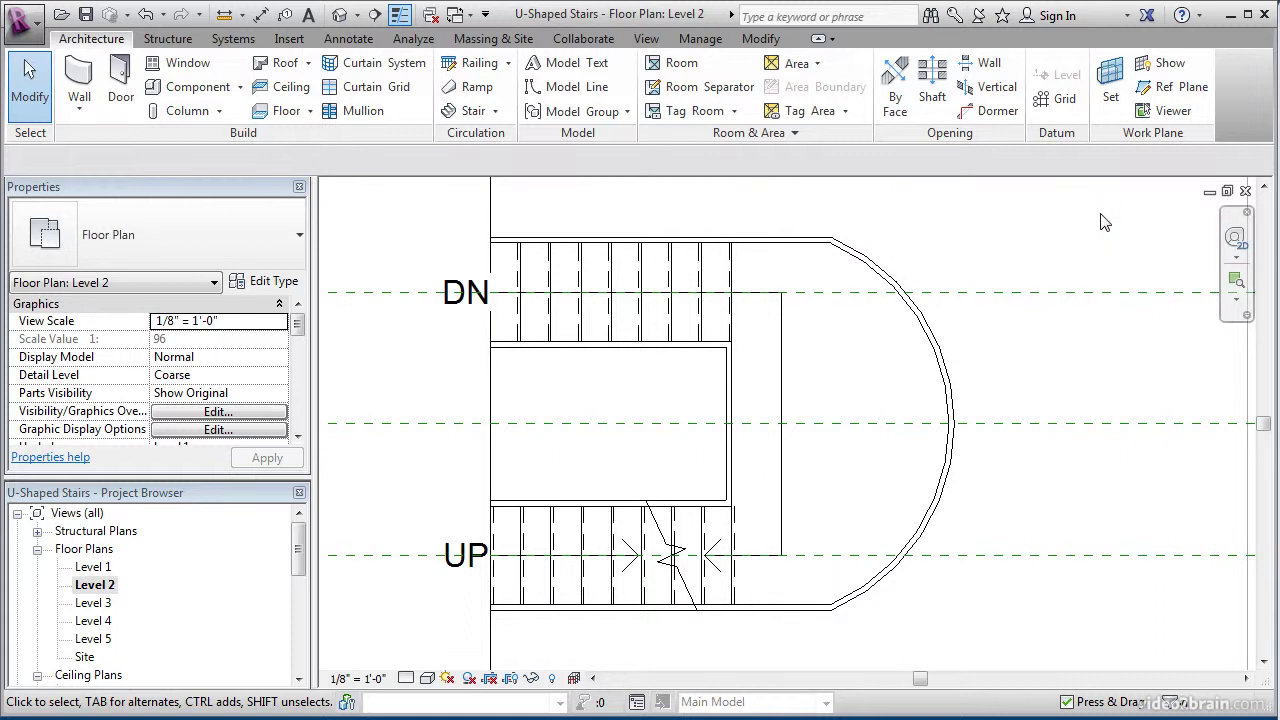
View the four railed U-shaped stairs linking the five floors in the default 3D view.
{"action": "left_click", "coordinate": [341, 18]}
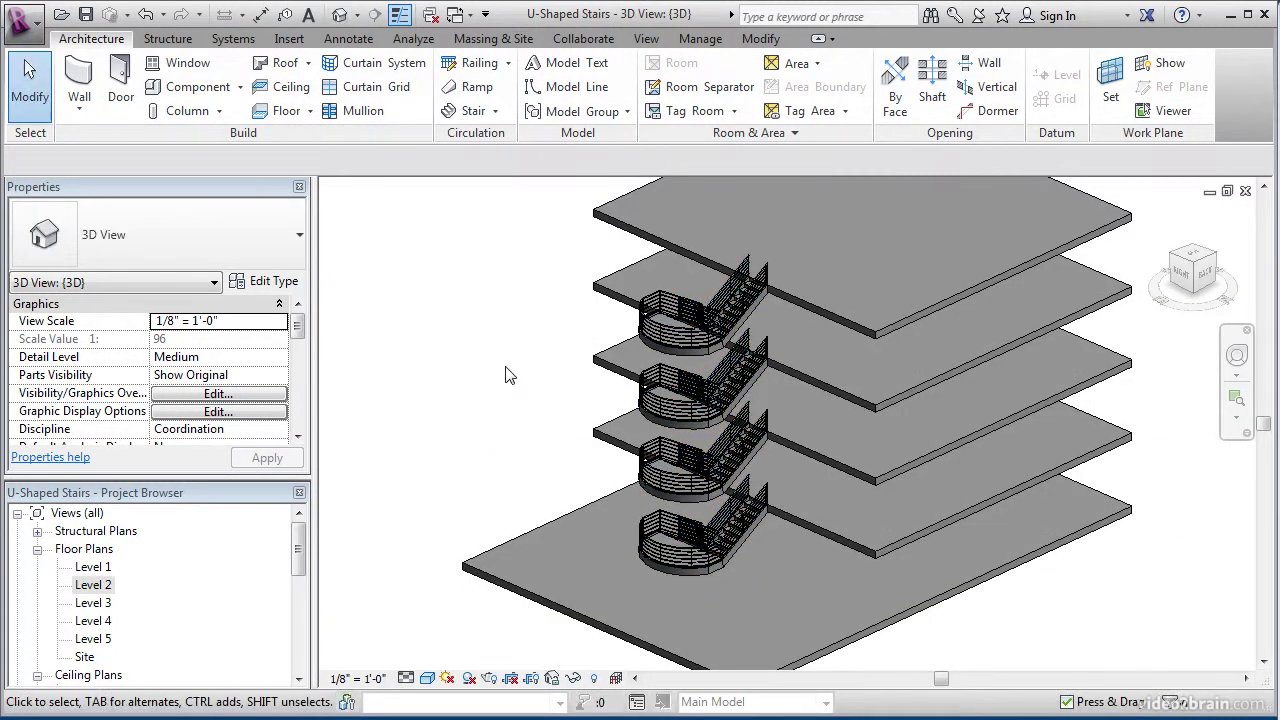
{"action": "mouse_move", "coordinate": [505, 440]}
{"action": "middle_mouse_down", "text": "shift"}
{"action": "mouse_move", "coordinate": [529, 451]}
{"action": "mouse_move", "coordinate": [500, 430]}
{"action": "middle_mouse_up", "text": "shift"}
{"action": "scroll", "coordinate": [581, 521], "scroll_direction": "up", "scroll_amount": 1}
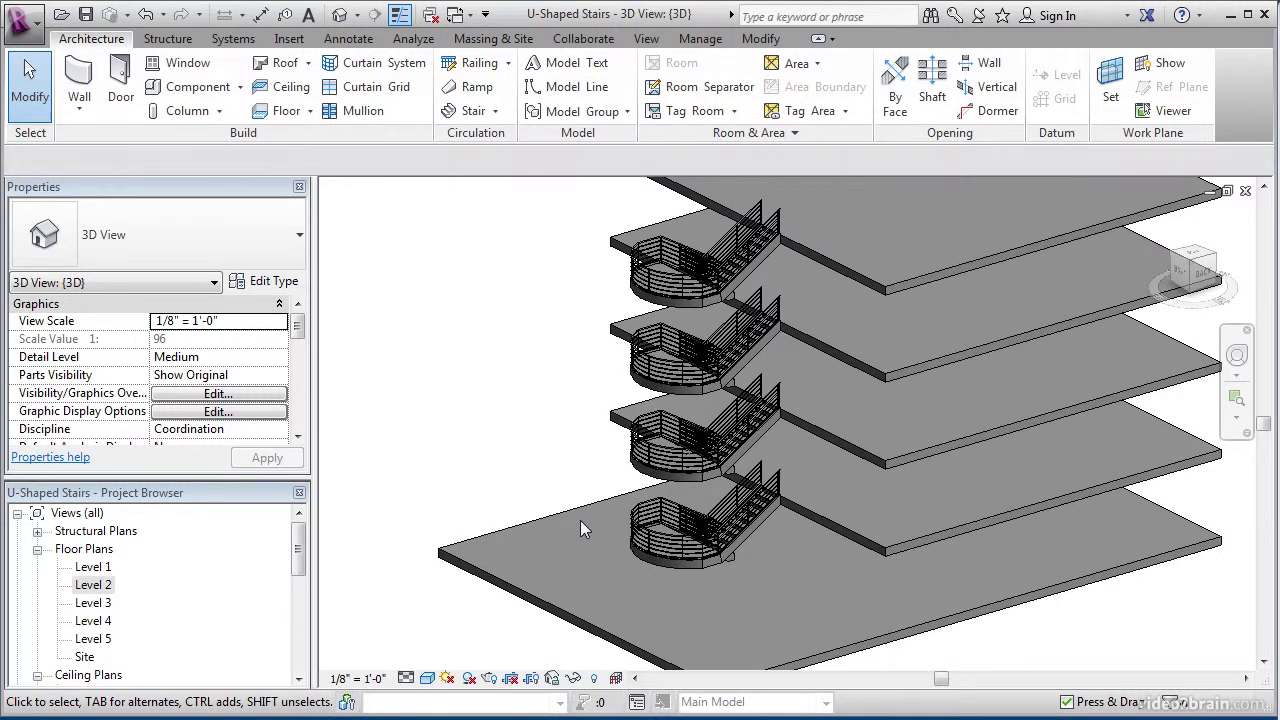